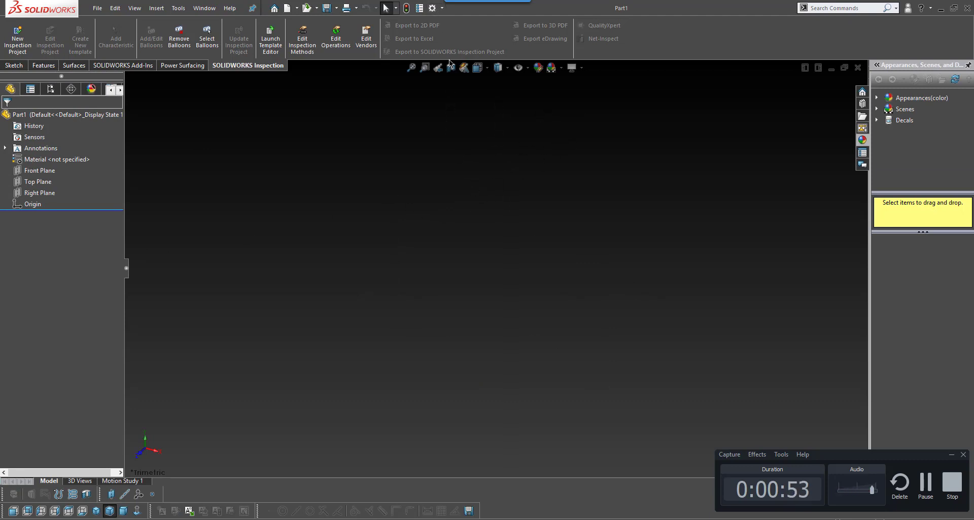
Add the 3 Point Beige scene to the favorite scenes list
{"action": "left_click", "coordinate": [582, 67]}
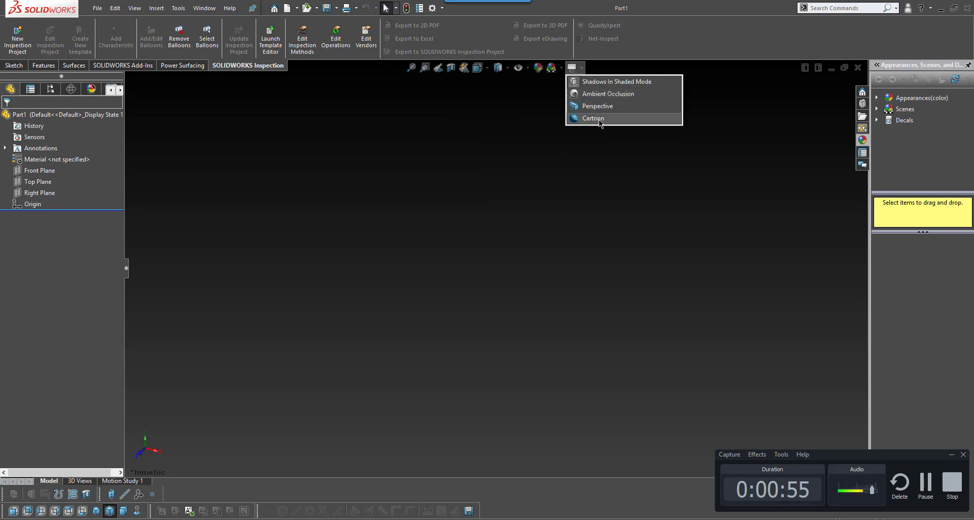
{"action": "left_click", "coordinate": [558, 68]}
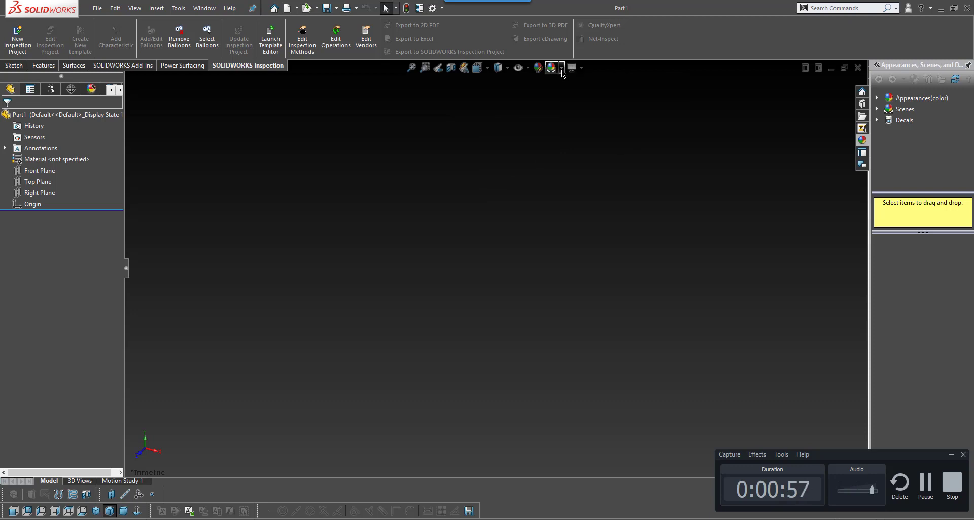
{"action": "left_click", "coordinate": [561, 68]}
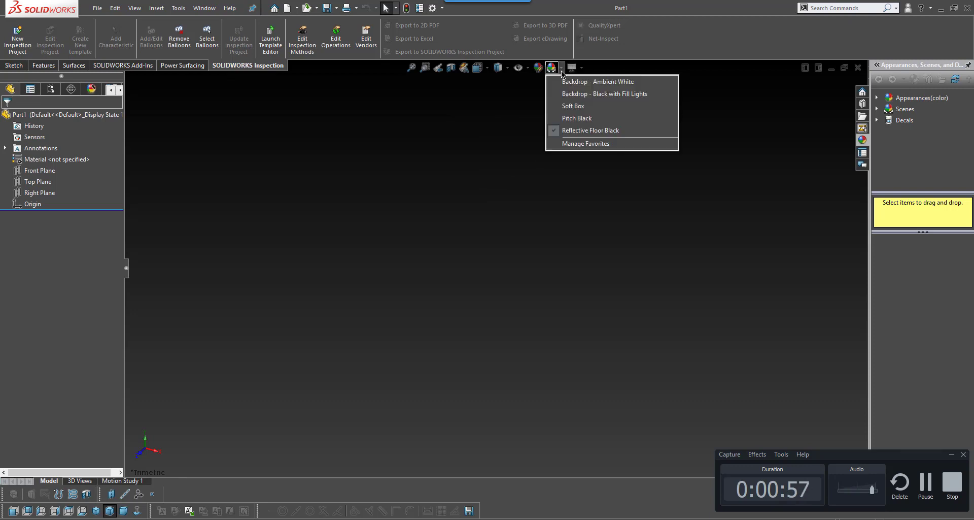
{"action": "left_click", "coordinate": [589, 144]}
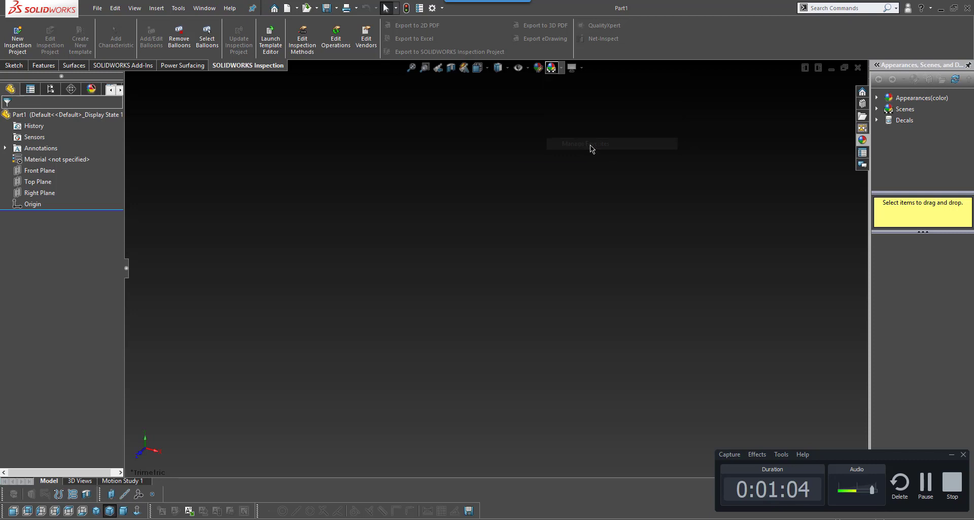
{"action": "mouse_move", "coordinate": [422, 290]}
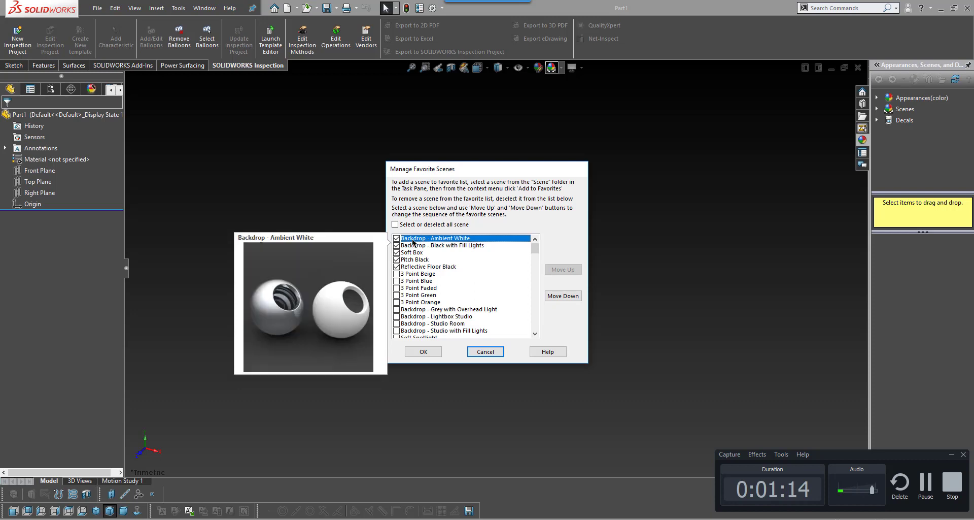
{"action": "scroll", "coordinate": [422, 319], "scroll_direction": "down", "scroll_amount": 4}
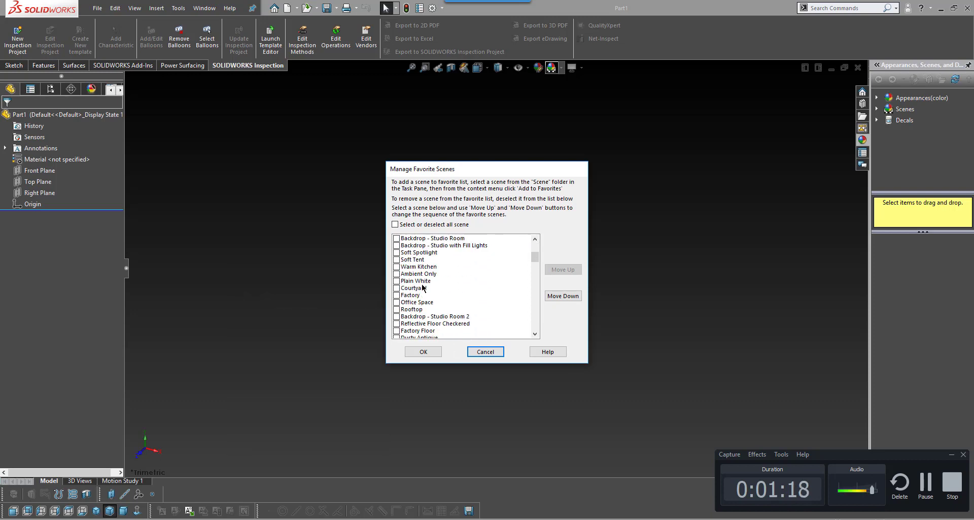
{"action": "scroll", "coordinate": [422, 287], "scroll_direction": "up", "scroll_amount": 4}
{"action": "left_click", "coordinate": [402, 274]}
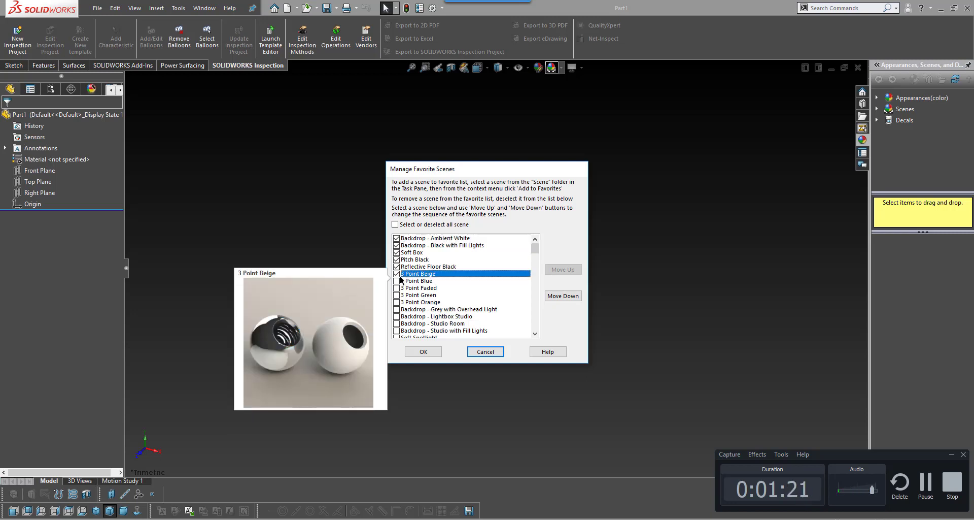
{"action": "left_click", "coordinate": [425, 352]}
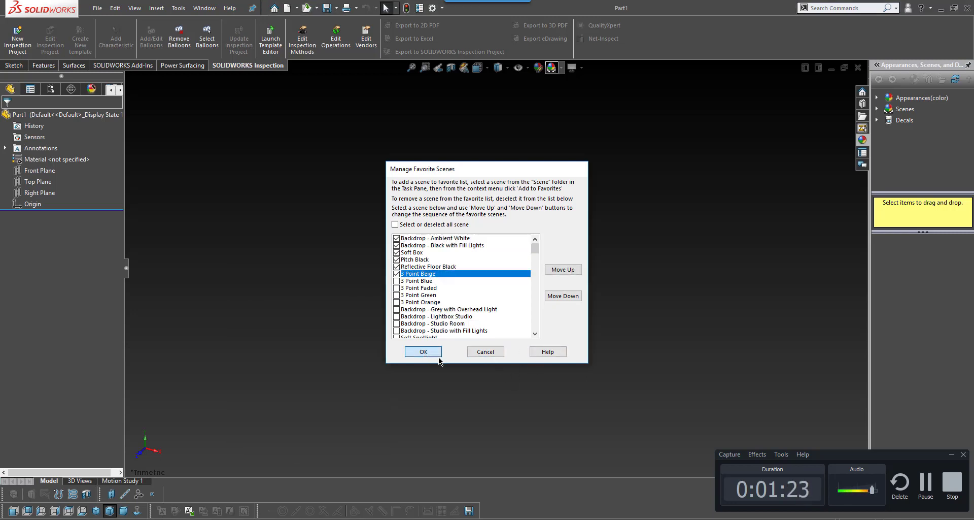
Try the 3 Point Beige scene on the part and switch back to Reflective Floor Black
{"action": "left_click", "coordinate": [561, 67]}
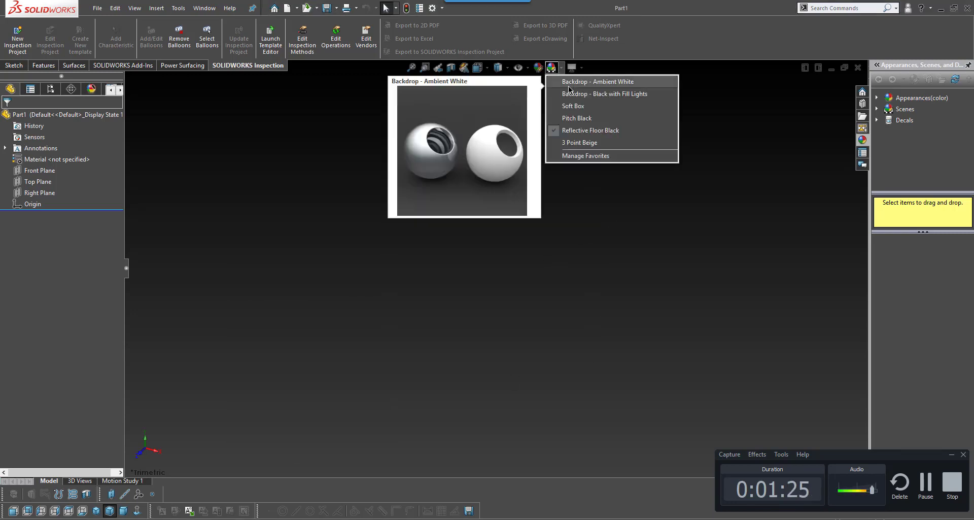
{"action": "left_click", "coordinate": [579, 143]}
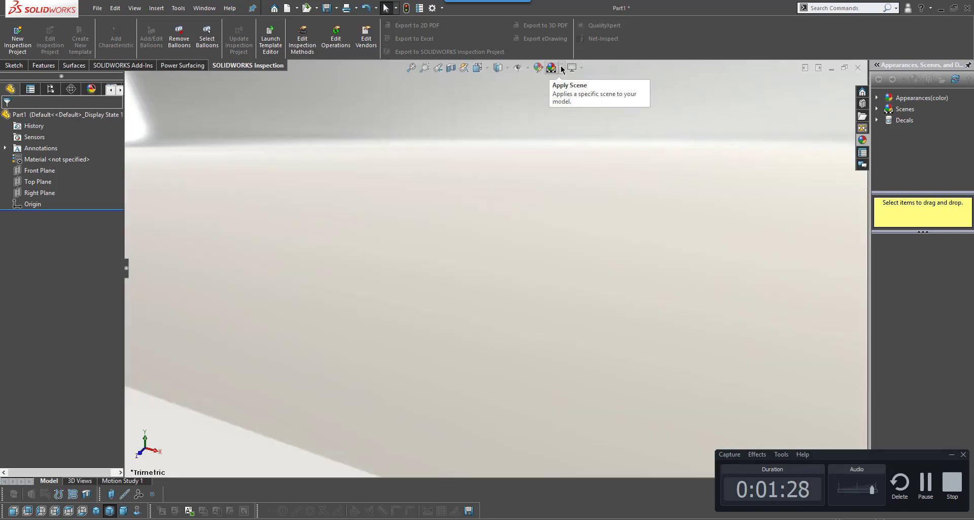
{"action": "left_click", "coordinate": [564, 68]}
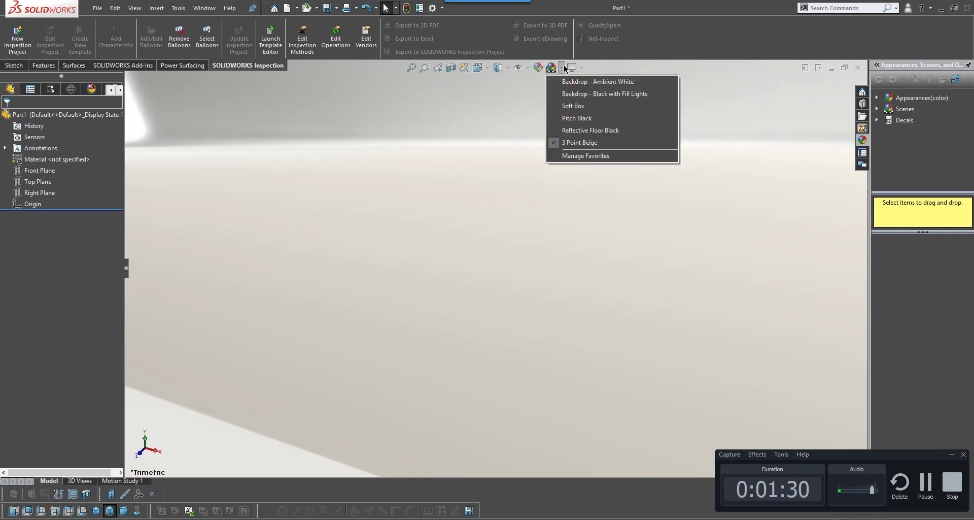
{"action": "left_click", "coordinate": [575, 131]}
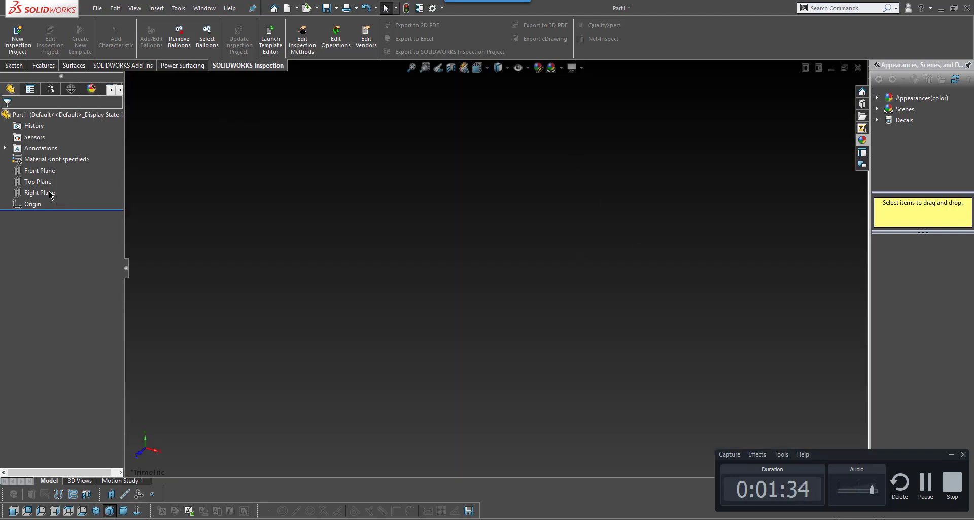
Start a new sketch on the Front Plane
{"action": "left_click", "coordinate": [40, 170]}
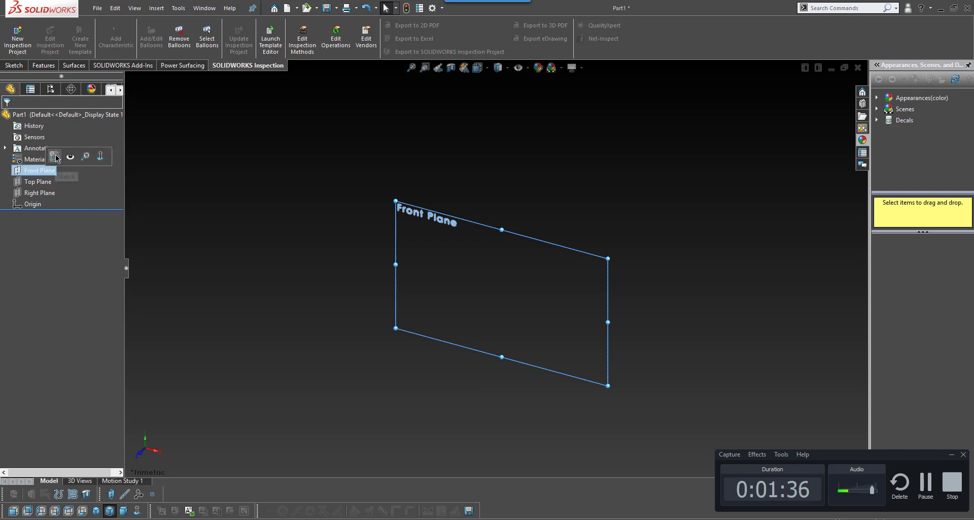
{"action": "left_click", "coordinate": [55, 157]}
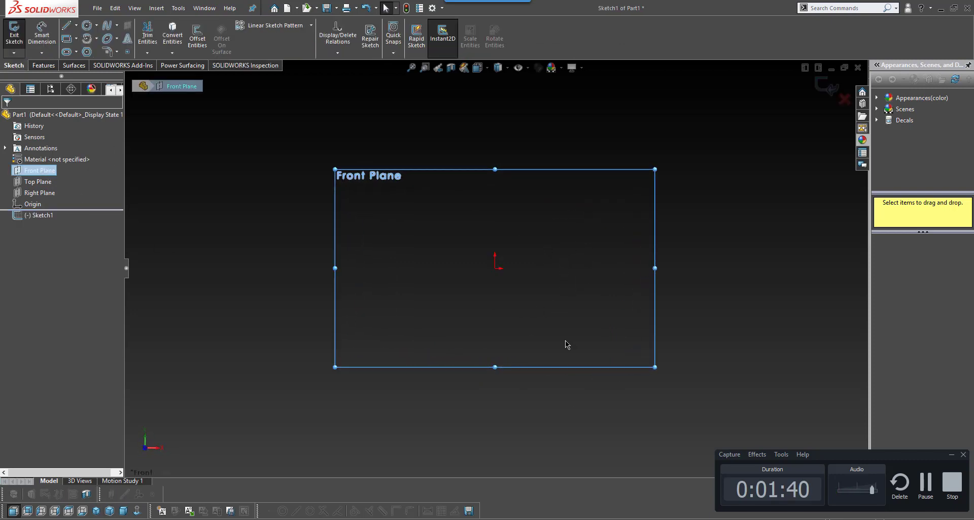
{"action": "mouse_move", "coordinate": [568, 344]}
{"action": "right_mouse_down"}
{"action": "mouse_move", "coordinate": [555, 342]}
{"action": "mouse_move", "coordinate": [563, 324]}
{"action": "mouse_move", "coordinate": [577, 348]}
{"action": "mouse_move", "coordinate": [556, 328]}
{"action": "mouse_move", "coordinate": [576, 325]}
{"action": "mouse_move", "coordinate": [555, 343]}
{"action": "mouse_move", "coordinate": [560, 327]}
{"action": "mouse_move", "coordinate": [573, 348]}
{"action": "mouse_move", "coordinate": [557, 328]}
{"action": "mouse_move", "coordinate": [566, 324]}
{"action": "mouse_move", "coordinate": [556, 350]}
{"action": "mouse_move", "coordinate": [580, 346]}
{"action": "mouse_move", "coordinate": [576, 337]}
{"action": "right_mouse_up"}
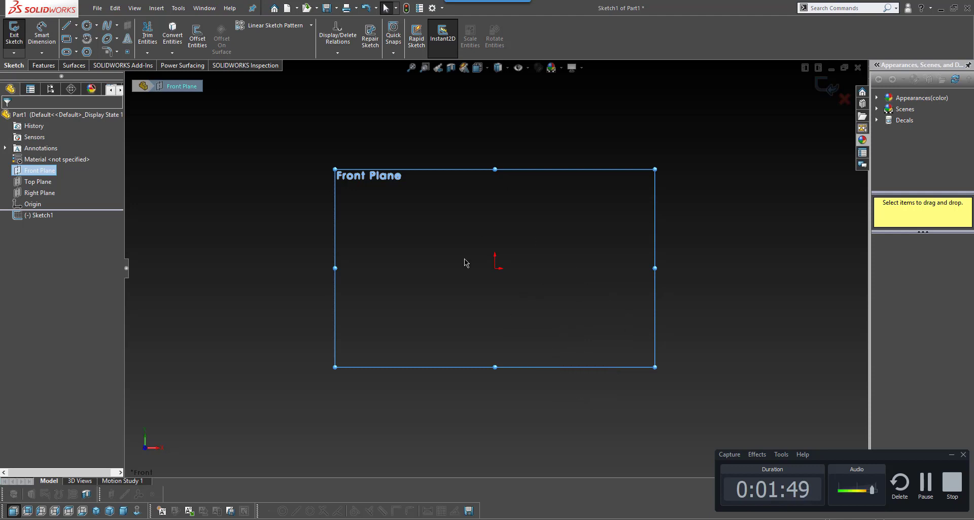
Open the mouse gesture customization settings and place the Mouse Gesture Guide beside the Customize dialog
{"action": "left_click", "coordinate": [442, 7]}
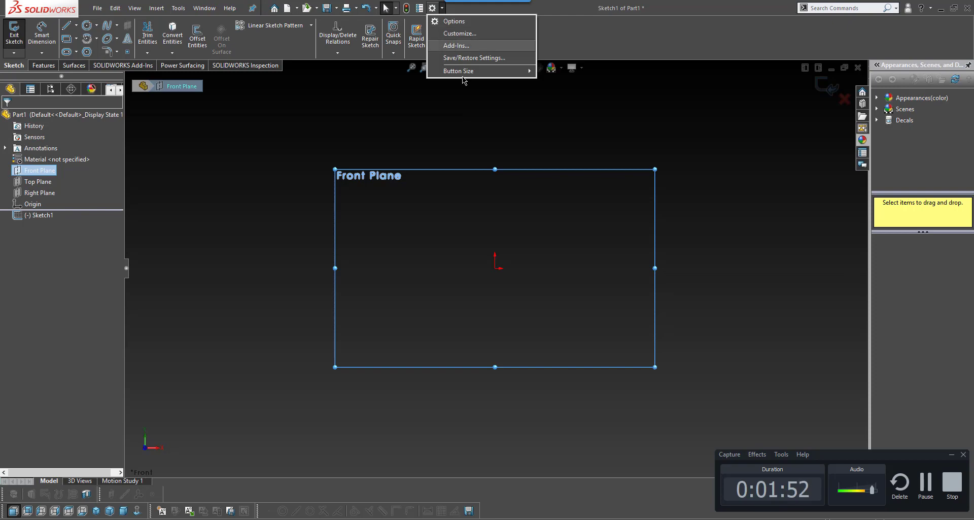
{"action": "left_click", "coordinate": [453, 34]}
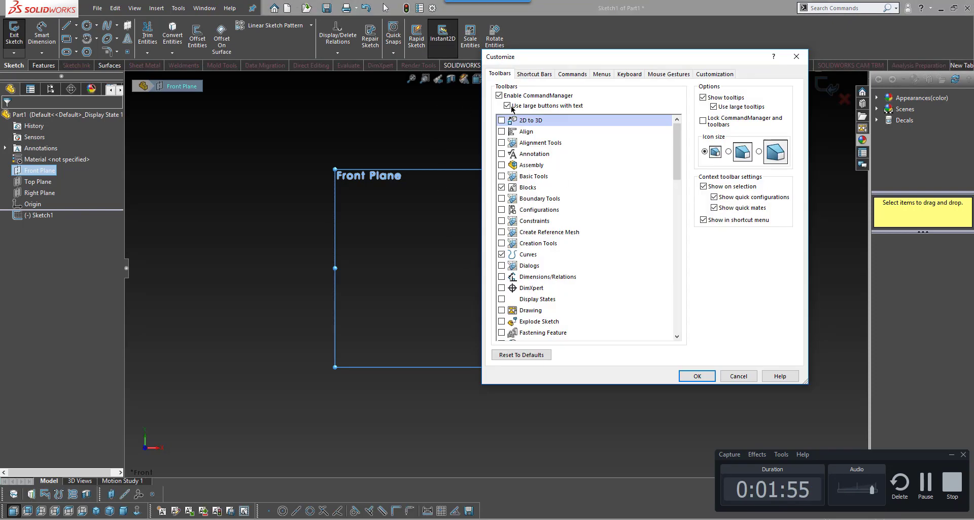
{"action": "left_click", "coordinate": [667, 74]}
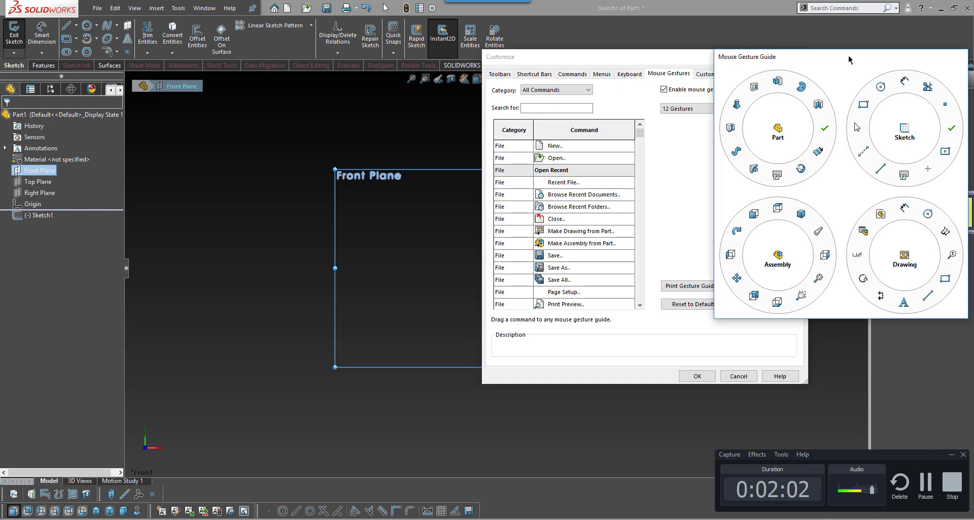
{"action": "left_click_drag", "start_coordinate": [863, 56], "coordinate": [387, 157]}
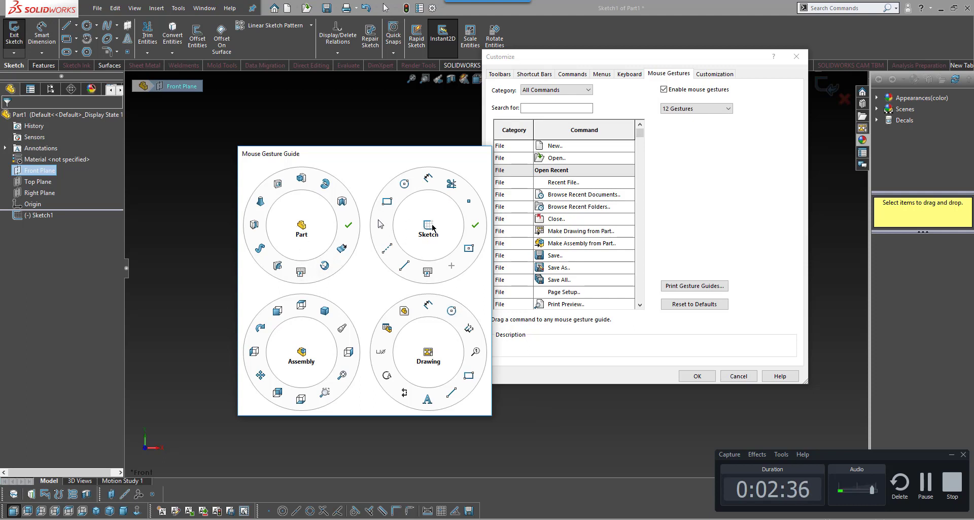
{"action": "left_click", "coordinate": [679, 178]}
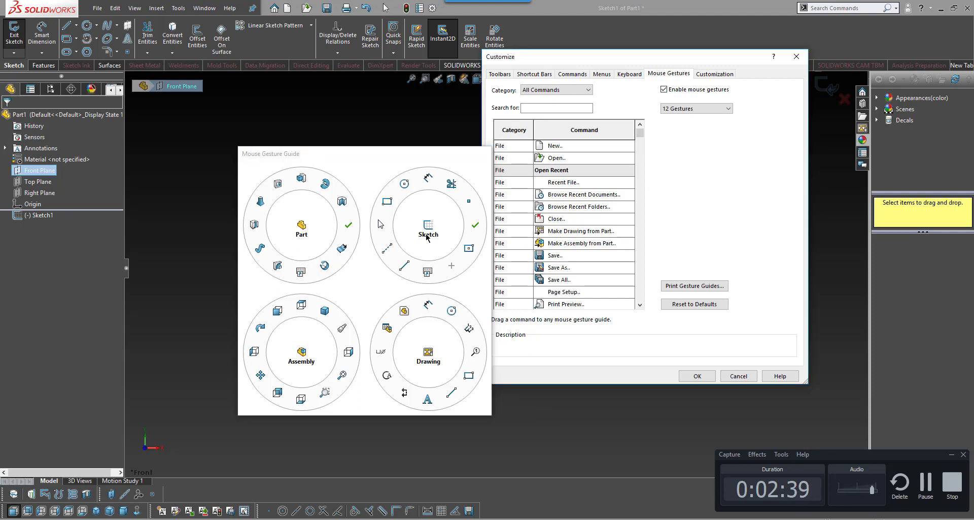
Search all gesture commands for "short" and assign Shortcut Bar to the lowest slot of the Part gesture guide
{"action": "left_click", "coordinate": [526, 108]}
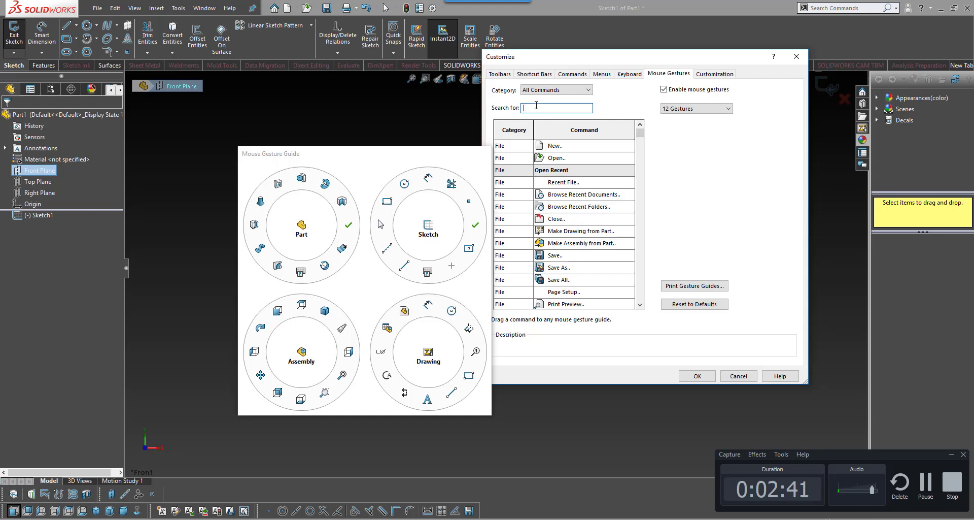
{"action": "left_click", "coordinate": [571, 90]}
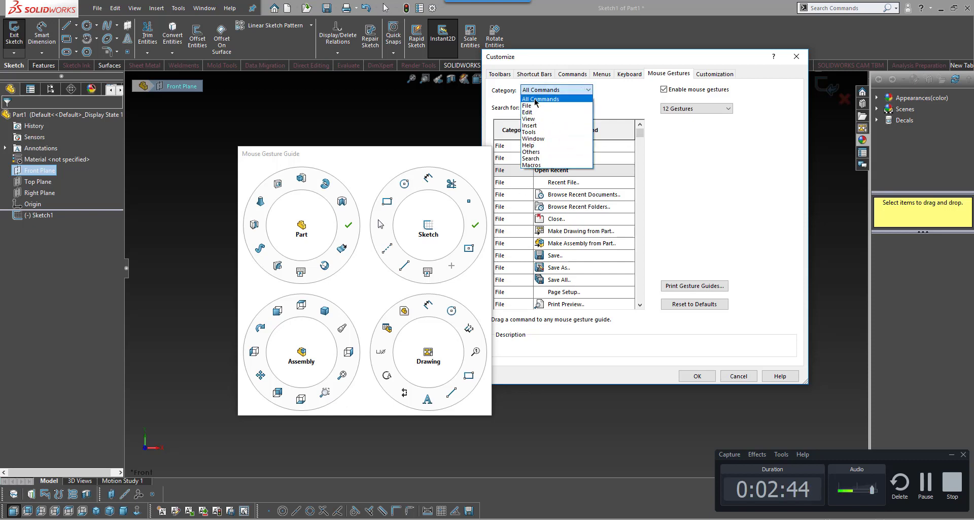
{"action": "left_click", "coordinate": [618, 108]}
{"action": "left_click", "coordinate": [534, 107]}
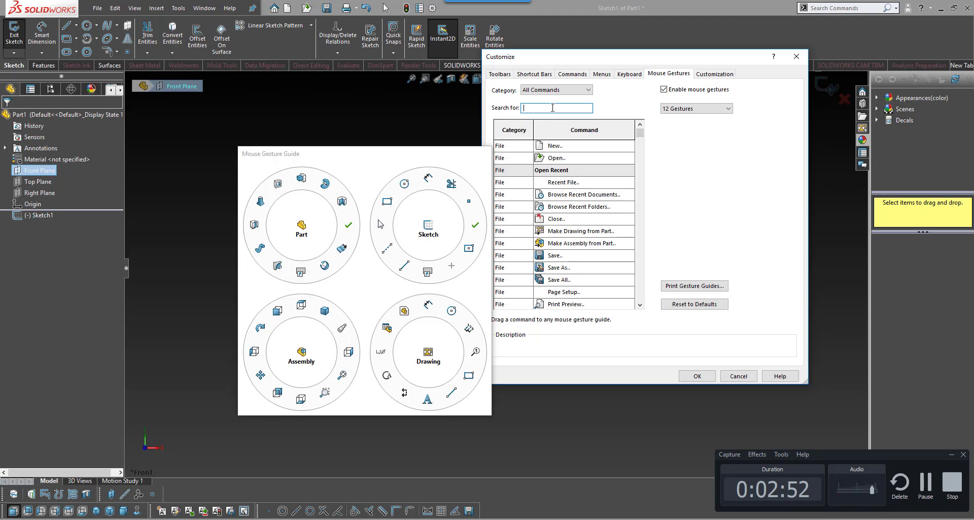
{"action": "type", "text": "short"}
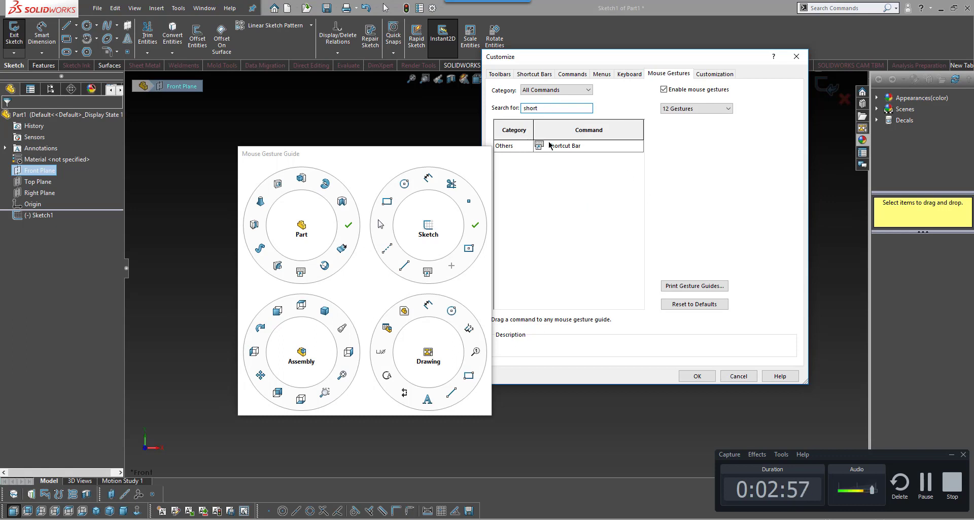
{"action": "mouse_move", "coordinate": [550, 146]}
{"action": "left_mouse_down"}
{"action": "mouse_move", "coordinate": [408, 235]}
{"action": "mouse_move", "coordinate": [303, 275]}
{"action": "left_mouse_up"}
{"action": "left_click", "coordinate": [602, 195]}
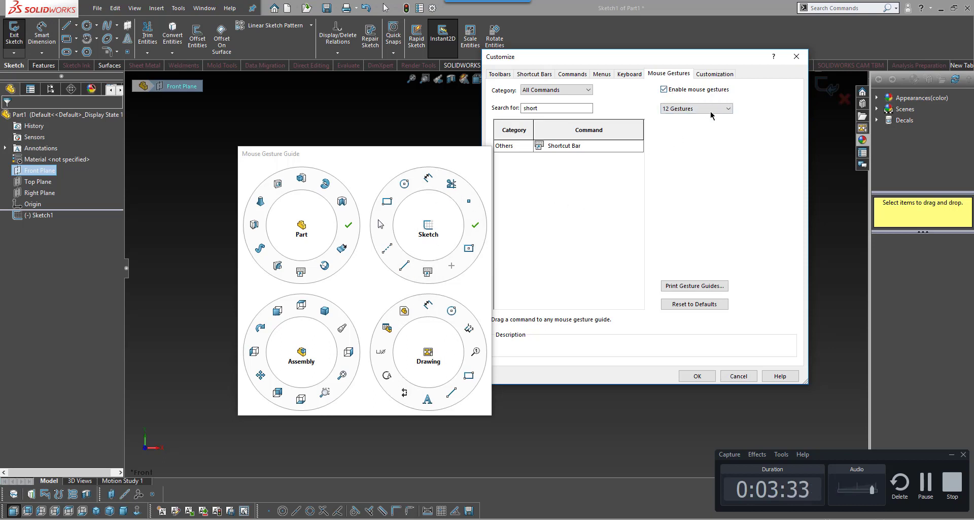
Remove Exit Sketch from the Sketch Shortcuts toolbar and try adding a button from the Flyout Toolbars set
{"action": "left_click", "coordinate": [532, 76]}
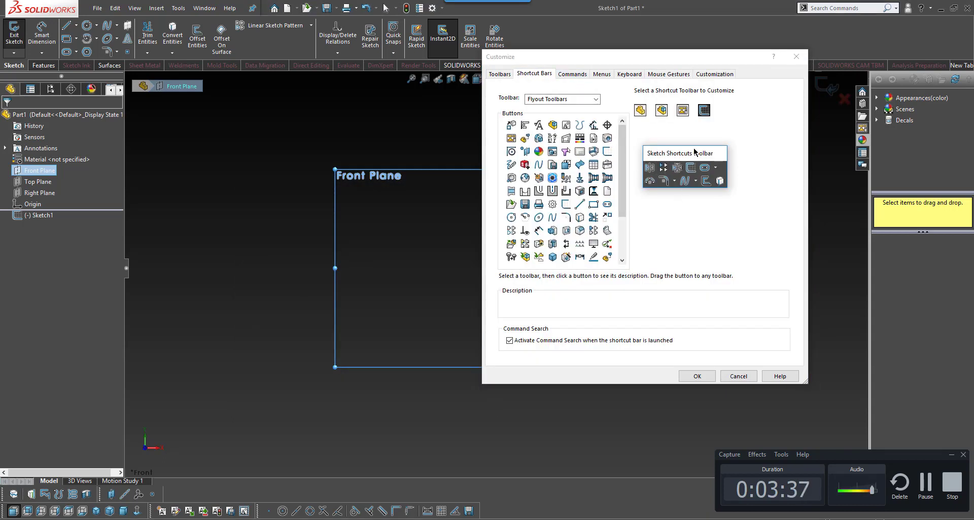
{"action": "mouse_move", "coordinate": [686, 151]}
{"action": "left_mouse_down"}
{"action": "mouse_move", "coordinate": [675, 173]}
{"action": "mouse_move", "coordinate": [249, 279]}
{"action": "mouse_move", "coordinate": [250, 267]}
{"action": "left_mouse_up"}
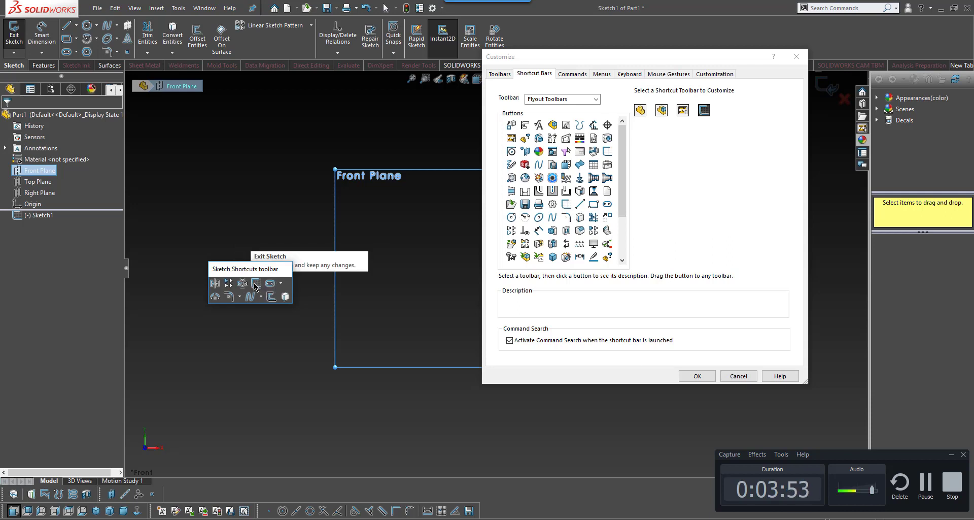
{"action": "mouse_move", "coordinate": [254, 283]}
{"action": "left_mouse_down"}
{"action": "mouse_move", "coordinate": [272, 363]}
{"action": "mouse_move", "coordinate": [269, 355]}
{"action": "left_mouse_up"}
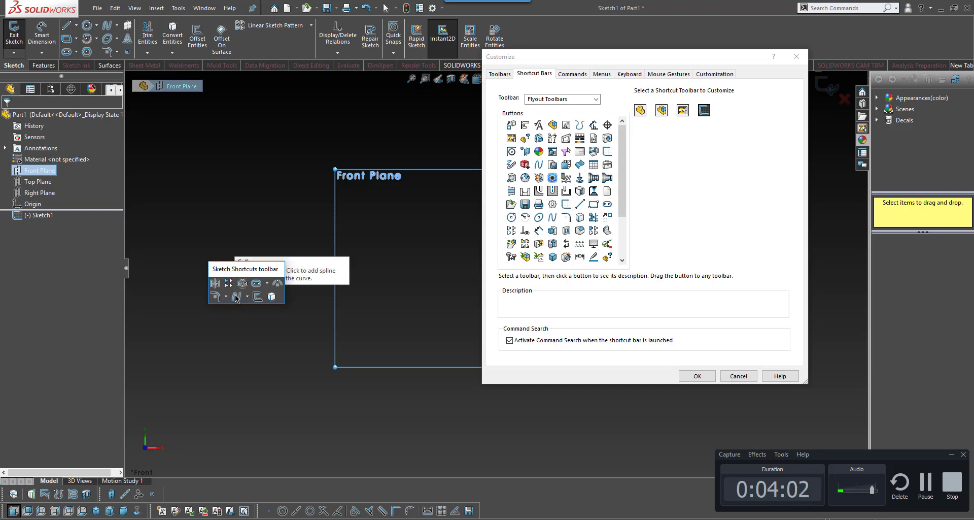
{"action": "left_click_drag", "start_coordinate": [242, 268], "coordinate": [237, 346]}
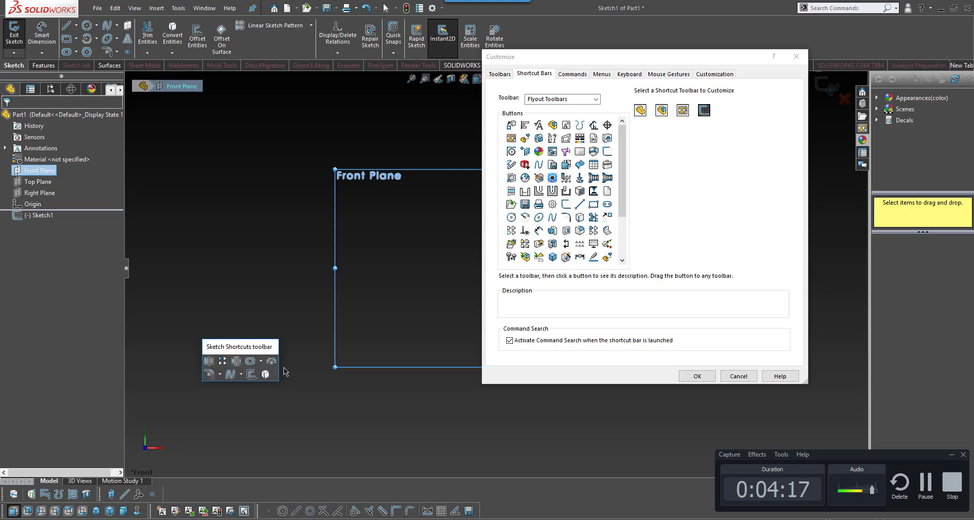
{"action": "mouse_move", "coordinate": [529, 198]}
{"action": "left_mouse_down"}
{"action": "mouse_move", "coordinate": [333, 359]}
{"action": "mouse_move", "coordinate": [274, 376]}
{"action": "mouse_move", "coordinate": [307, 378]}
{"action": "left_mouse_up"}
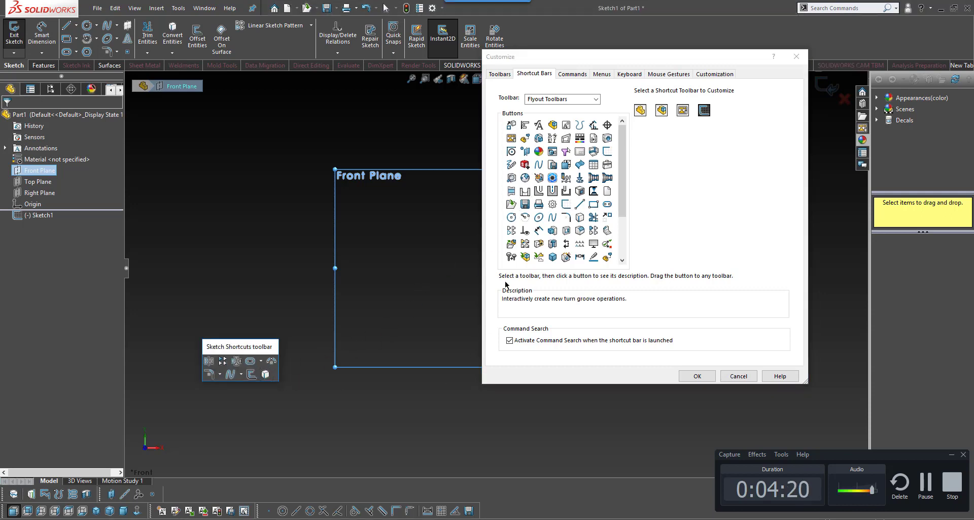
Move the Customize dialog clear of the search box and search commands for "spit en"
{"action": "left_click", "coordinate": [654, 42]}
{"action": "left_click_drag", "start_coordinate": [658, 57], "coordinate": [682, 153]}
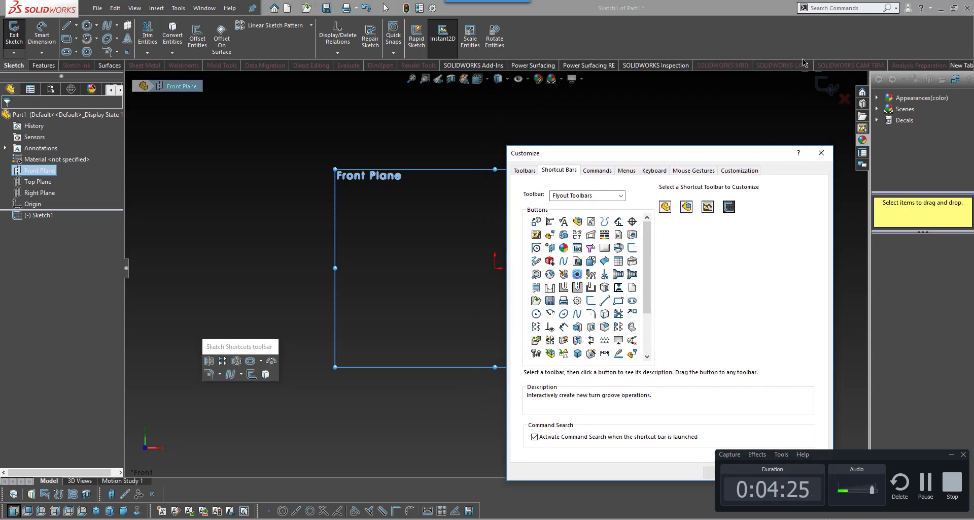
{"action": "left_click", "coordinate": [835, 9]}
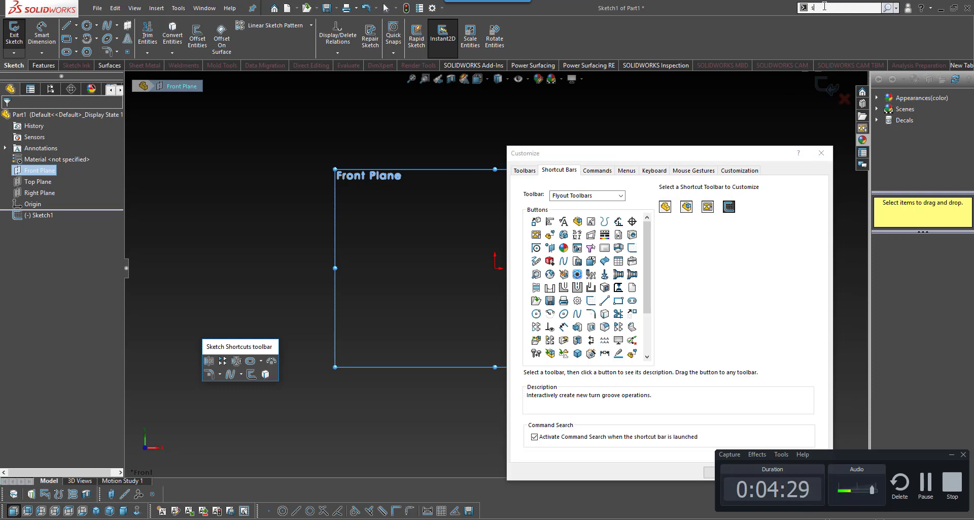
{"action": "type", "text": "spit en"}
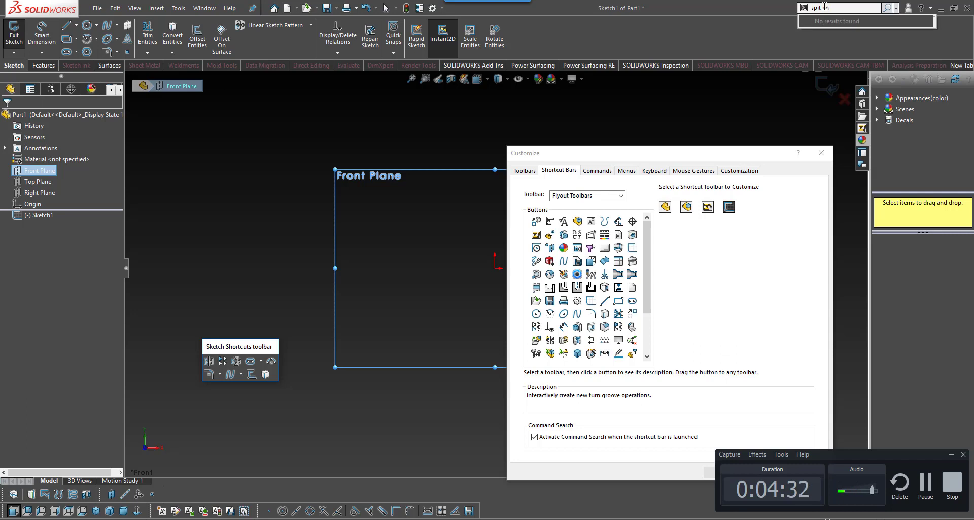
{"action": "left_click", "coordinate": [911, 15]}
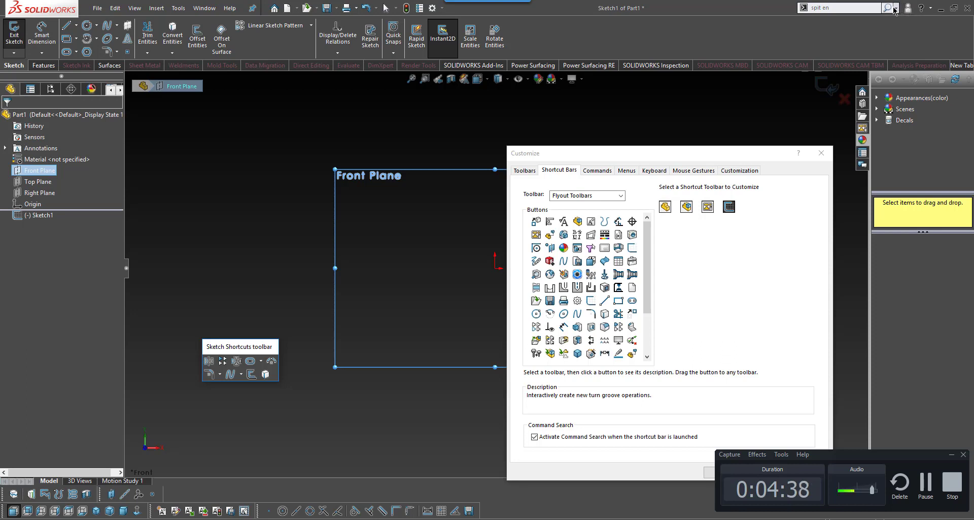
Set the search scope to Commands, search for "spli" and try adding Split Line to the Sketch Shortcuts toolbar
{"action": "left_click", "coordinate": [895, 8]}
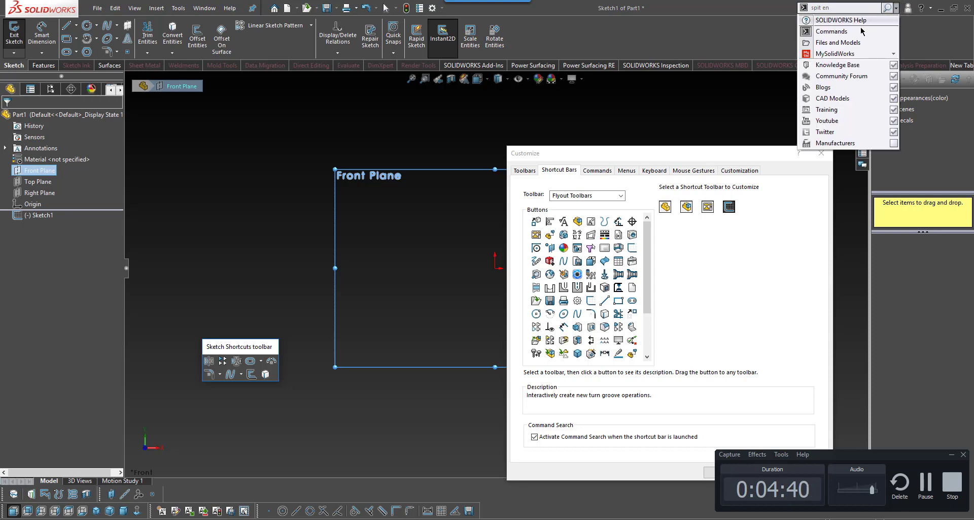
{"action": "left_click", "coordinate": [831, 33]}
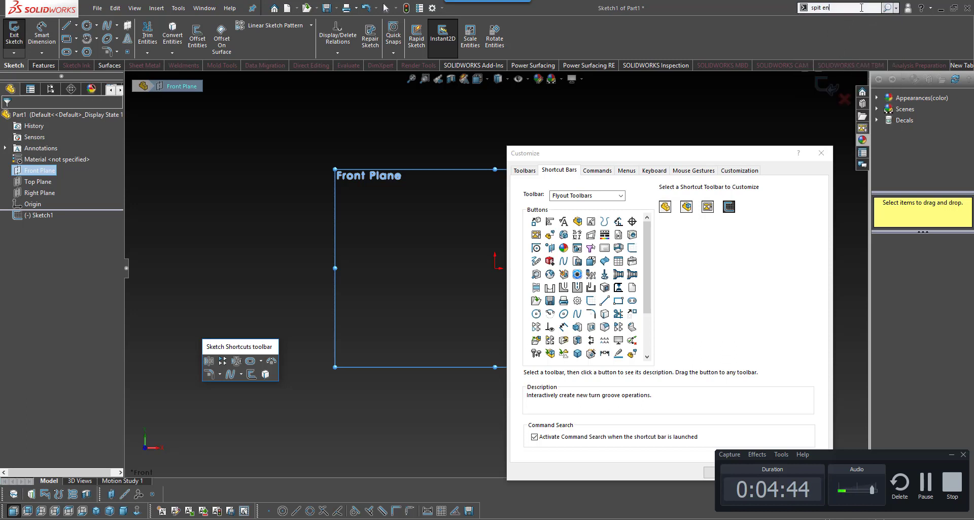
{"action": "left_click", "coordinate": [839, 7]}
{"action": "type", "text": "spl"}
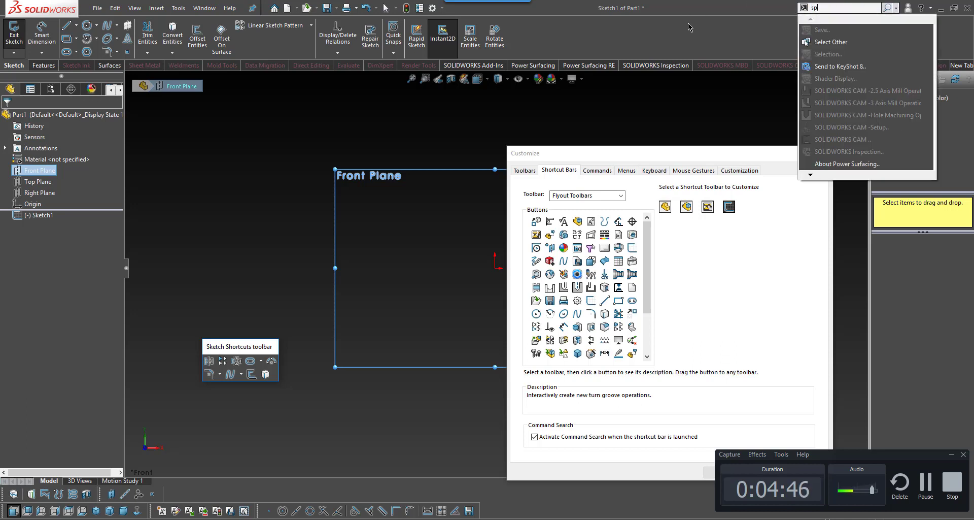
{"action": "type", "text": "i"}
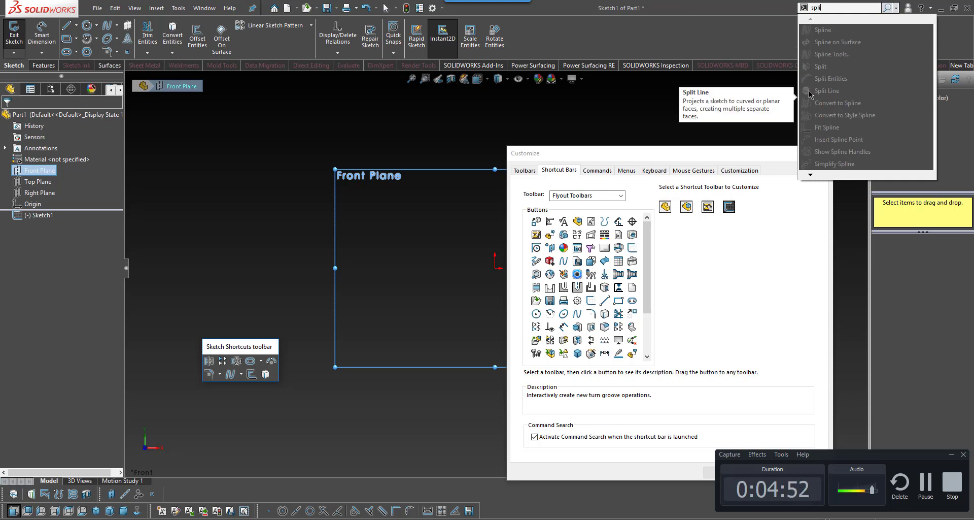
{"action": "mouse_move", "coordinate": [812, 95]}
{"action": "left_mouse_down"}
{"action": "mouse_move", "coordinate": [782, 106]}
{"action": "mouse_move", "coordinate": [667, 292]}
{"action": "mouse_move", "coordinate": [307, 339]}
{"action": "mouse_move", "coordinate": [256, 378]}
{"action": "mouse_move", "coordinate": [274, 378]}
{"action": "left_mouse_up"}
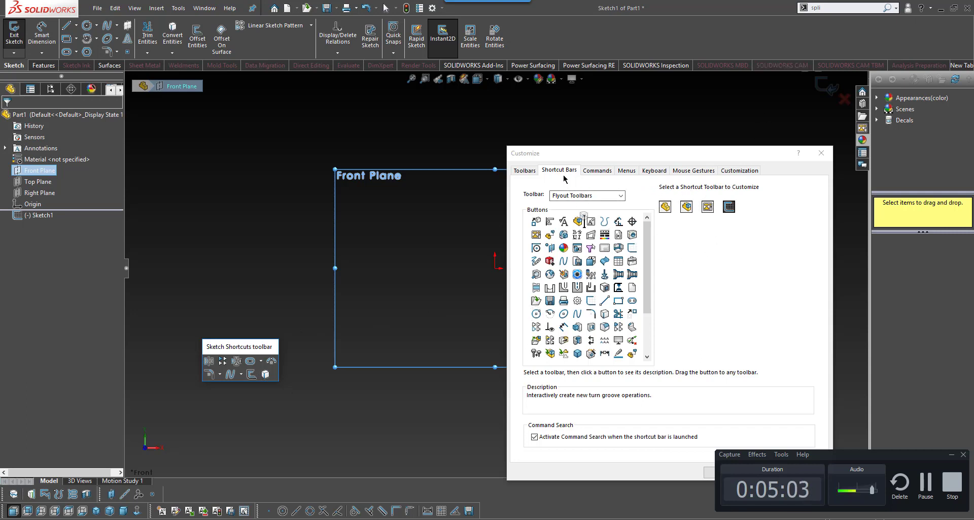
Narrow the Sketch Shortcuts toolbar to a three-row layout and widen it back to two rows
{"action": "mouse_move", "coordinate": [280, 368]}
{"action": "left_mouse_down"}
{"action": "mouse_move", "coordinate": [357, 367]}
{"action": "mouse_move", "coordinate": [262, 371]}
{"action": "left_mouse_up"}
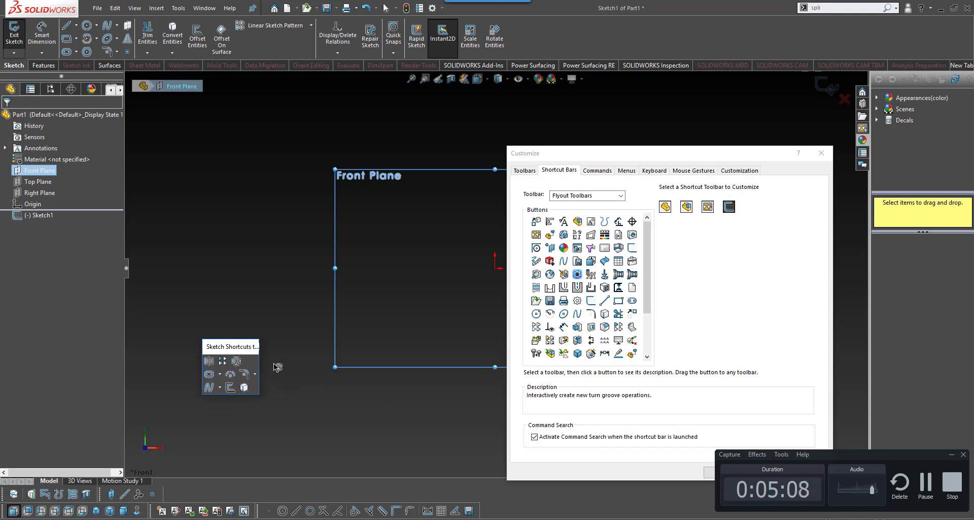
{"action": "left_click", "coordinate": [264, 366]}
{"action": "left_click_drag", "start_coordinate": [259, 364], "coordinate": [289, 362]}
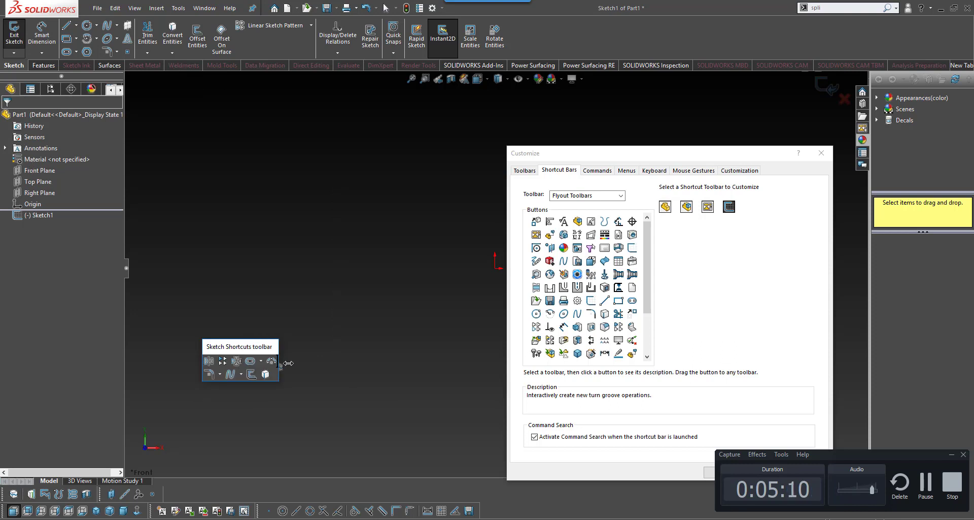
Display the Part Shortcuts toolbar among the customizable shortcut toolbars and close the Customize dialog
{"action": "left_click", "coordinate": [723, 212]}
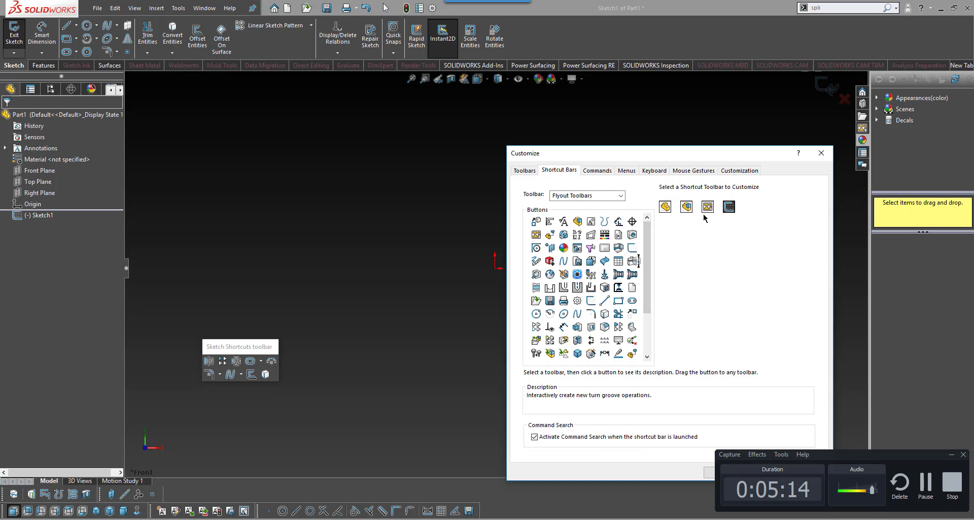
{"action": "left_click", "coordinate": [667, 211]}
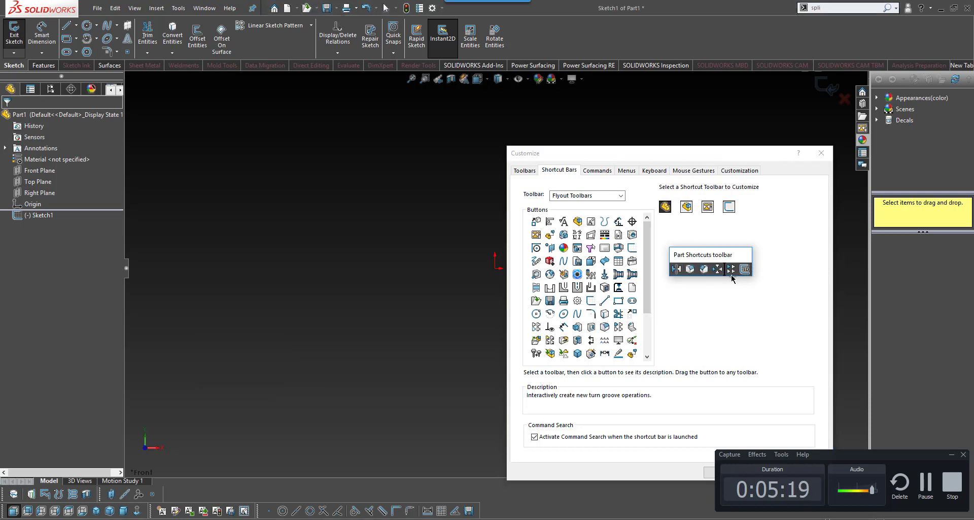
{"action": "left_click", "coordinate": [822, 153]}
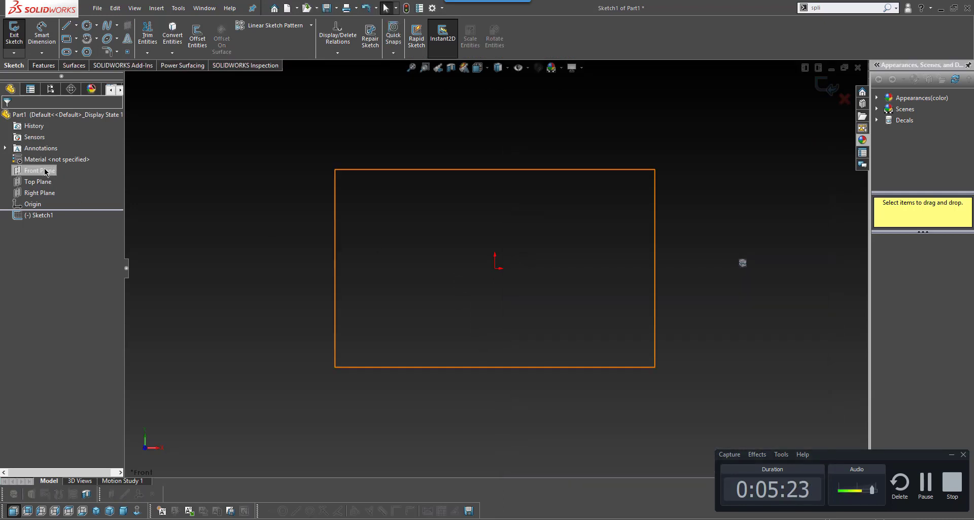
Exit the empty sketch and start a new sketch on the Front Plane
{"action": "left_click", "coordinate": [46, 170]}
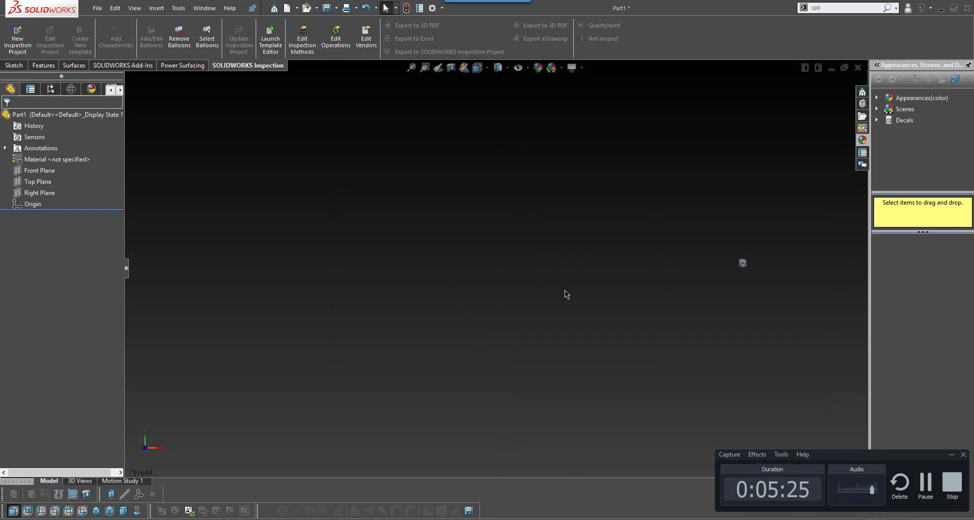
{"action": "mouse_move", "coordinate": [565, 291]}
{"action": "right_mouse_down"}
{"action": "mouse_move", "coordinate": [568, 304]}
{"action": "mouse_move", "coordinate": [569, 296]}
{"action": "right_mouse_up"}
{"action": "left_click", "coordinate": [33, 172]}
{"action": "left_click", "coordinate": [41, 158]}
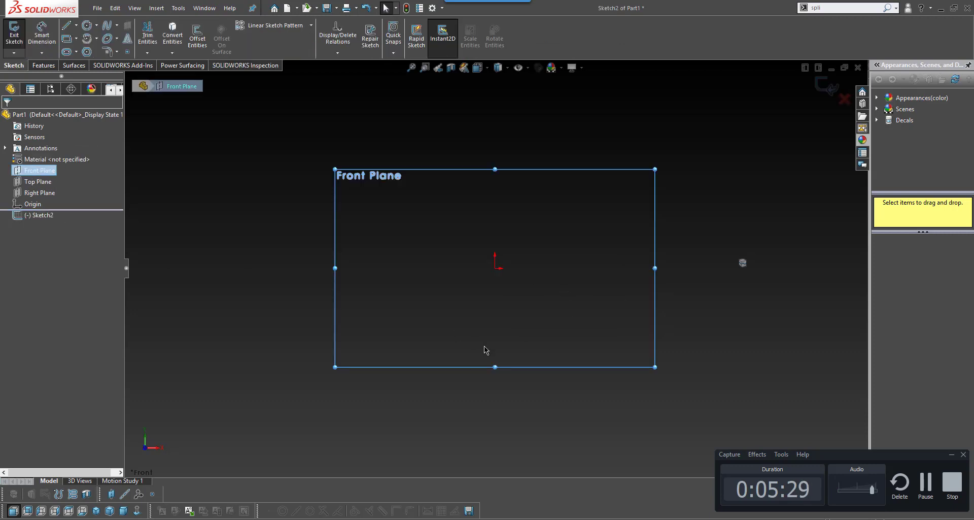
Sketch a circle with a radius of about 57.2 mm centred on the origin
{"action": "right_click_drag", "start_coordinate": [583, 302], "coordinate": [509, 306]}
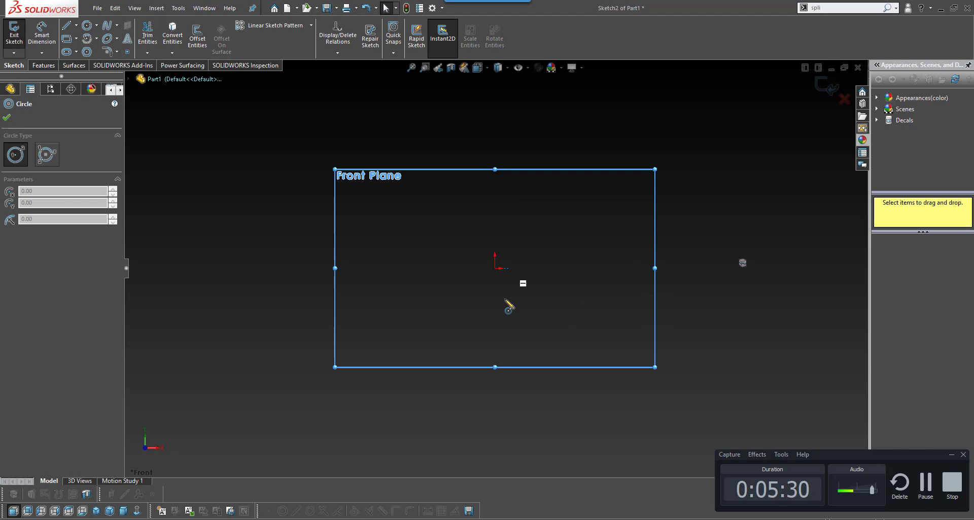
{"action": "left_click", "coordinate": [496, 268]}
{"action": "left_click", "coordinate": [600, 272]}
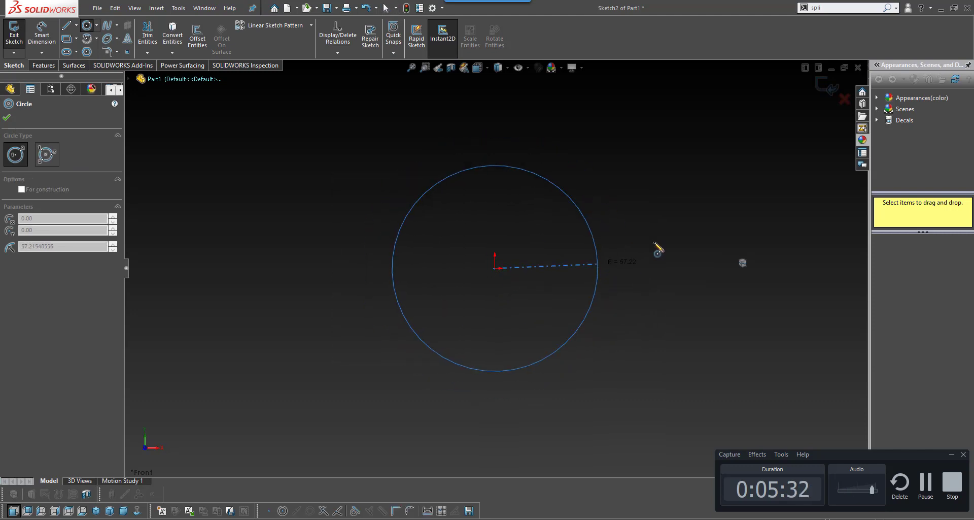
{"action": "right_click_drag", "start_coordinate": [668, 333], "coordinate": [553, 340]}
{"action": "right_click_drag", "start_coordinate": [651, 311], "coordinate": [602, 311]}
Bring up the sketch shortcut toolbar, open its customization settings and close them without making changes
{"action": "key", "text": "s"}
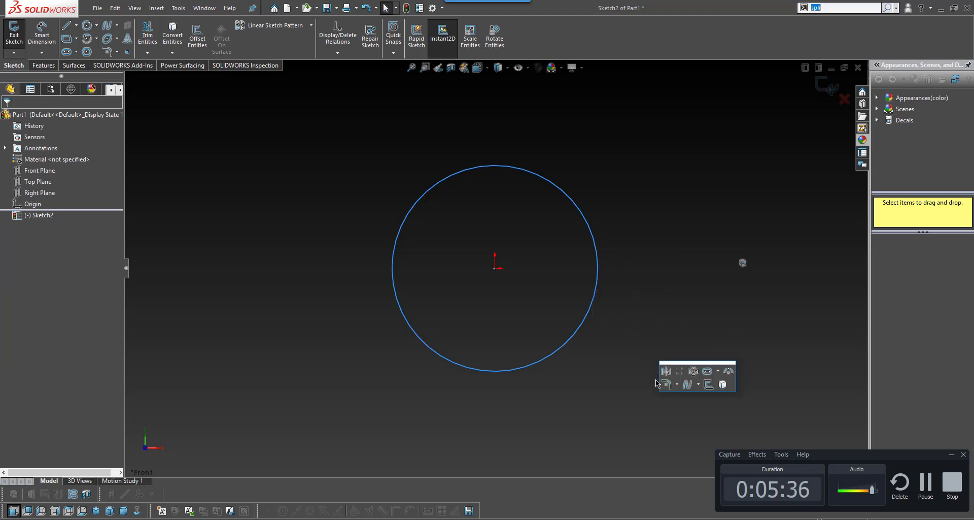
{"action": "right_click", "coordinate": [709, 374]}
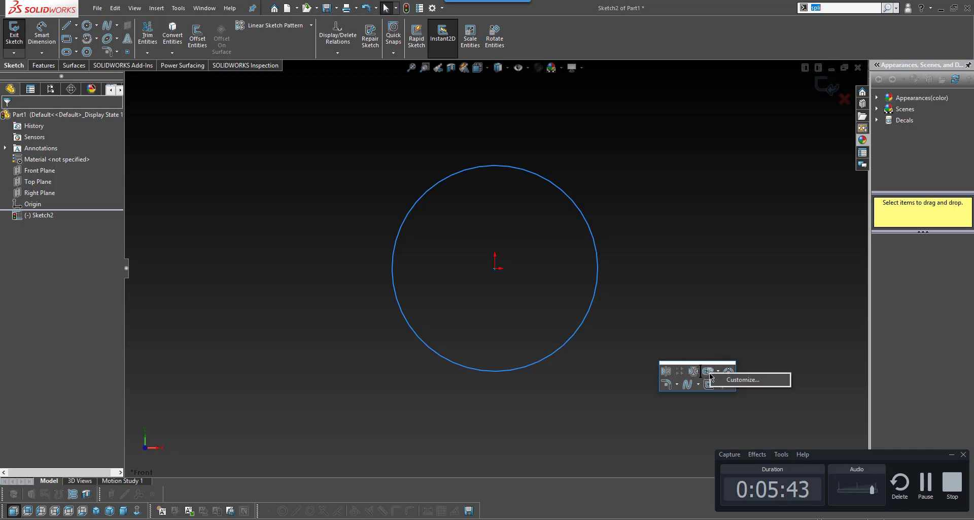
{"action": "left_click", "coordinate": [744, 379]}
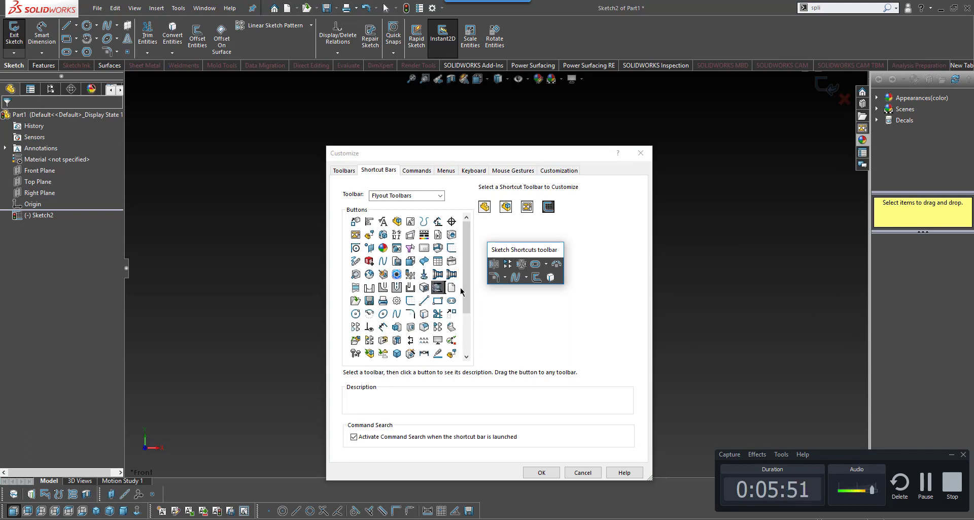
{"action": "left_click", "coordinate": [641, 154]}
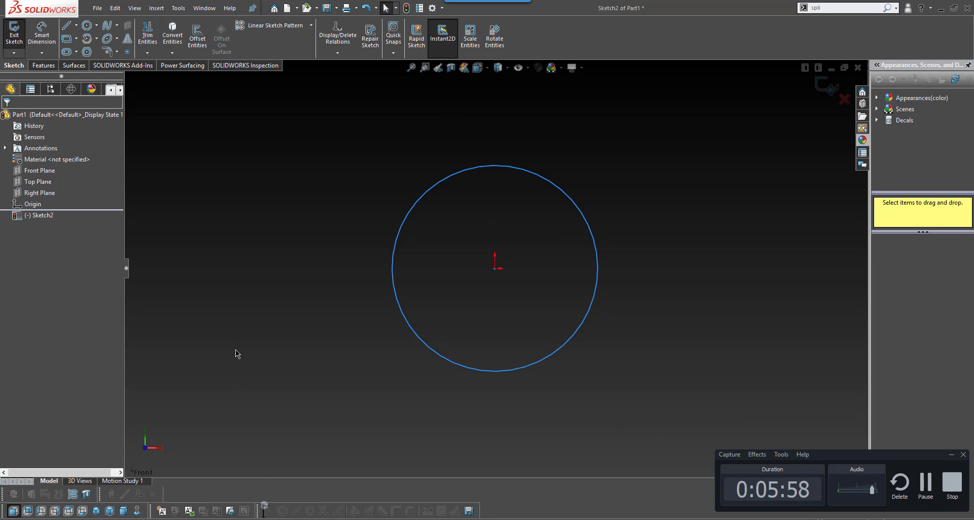
Move the last toolbar of the docked row below the graphics area further along to free space beside it
{"action": "left_click_drag", "start_coordinate": [263, 510], "coordinate": [454, 515]}
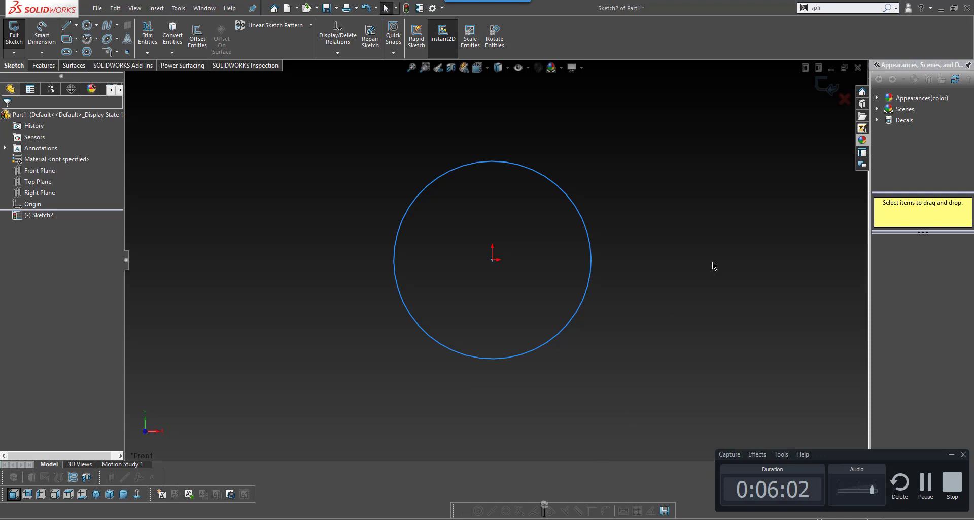
Extrude the circle as a 10 mm blind boss
{"action": "mouse_move", "coordinate": [723, 289]}
{"action": "right_mouse_down"}
{"action": "mouse_move", "coordinate": [730, 317]}
{"action": "mouse_move", "coordinate": [729, 297]}
{"action": "mouse_move", "coordinate": [771, 315]}
{"action": "right_mouse_up"}
{"action": "right_click_drag", "start_coordinate": [729, 282], "coordinate": [731, 193]}
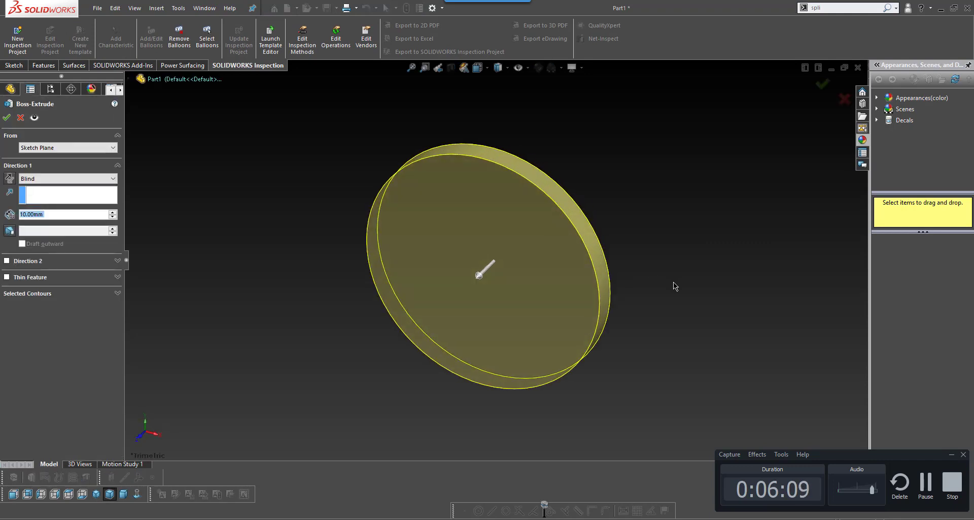
{"action": "right_click_drag", "start_coordinate": [650, 332], "coordinate": [724, 319]}
{"action": "key", "text": "Return"}
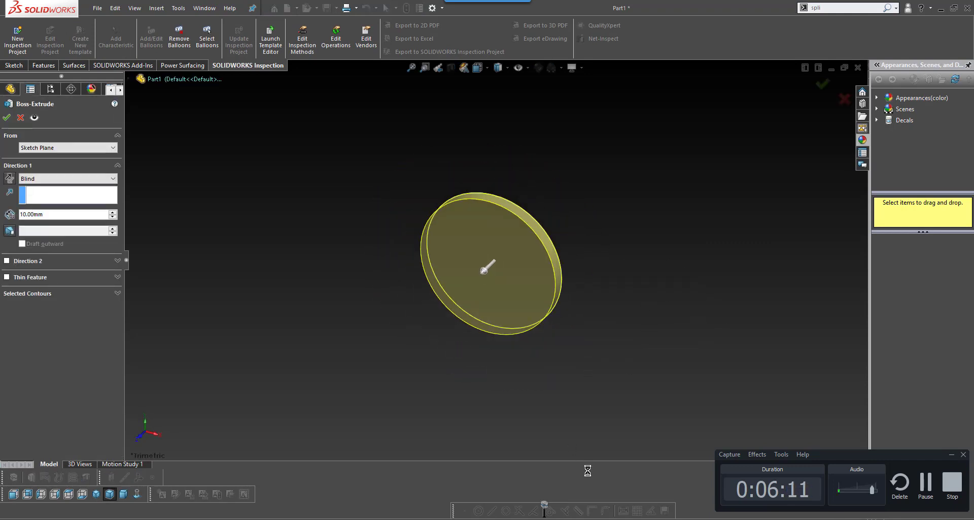
{"action": "scroll", "coordinate": [538, 366], "scroll_direction": "up", "scroll_amount": 2}
{"action": "scroll", "coordinate": [538, 364], "scroll_direction": "down", "scroll_amount": 2}
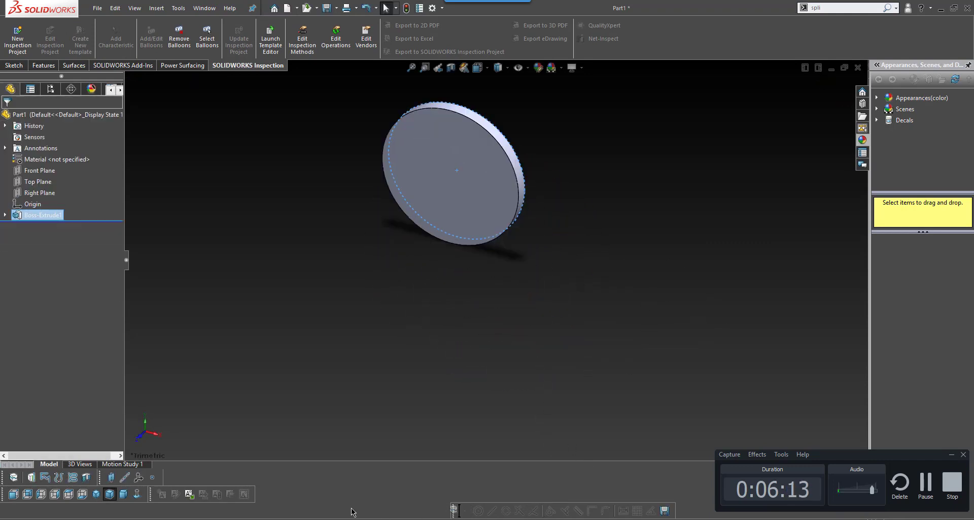
Move the annotation, standard views and two remaining docked toolbars away from the row starts beneath the graphics area, grouping them further along
{"action": "mouse_move", "coordinate": [149, 491]}
{"action": "left_mouse_down"}
{"action": "mouse_move", "coordinate": [317, 510]}
{"action": "mouse_move", "coordinate": [345, 502]}
{"action": "left_mouse_up"}
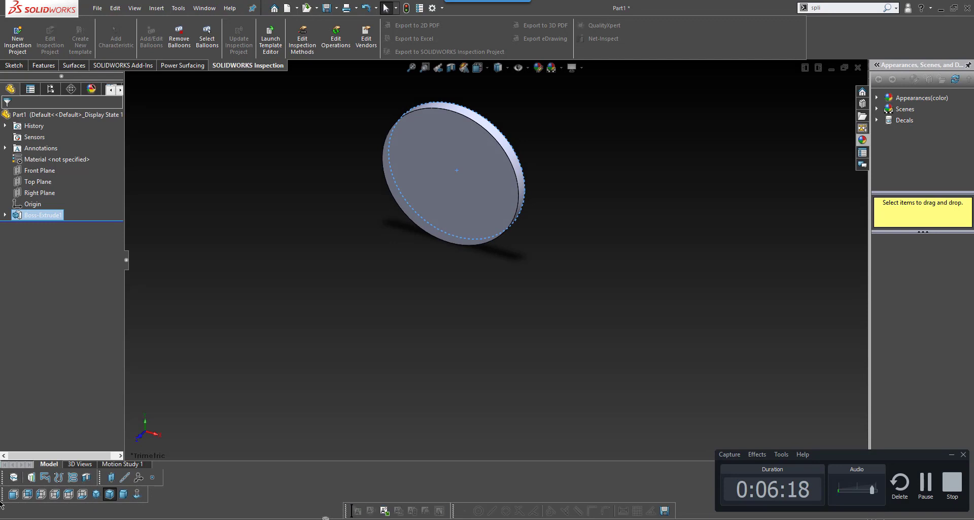
{"action": "left_click_drag", "start_coordinate": [3, 493], "coordinate": [514, 505]}
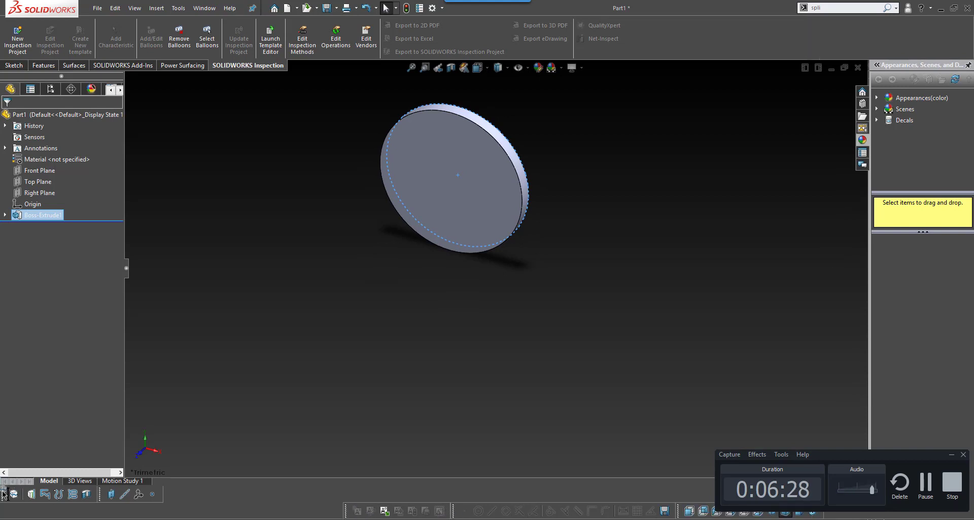
{"action": "left_click_drag", "start_coordinate": [4, 492], "coordinate": [438, 493]}
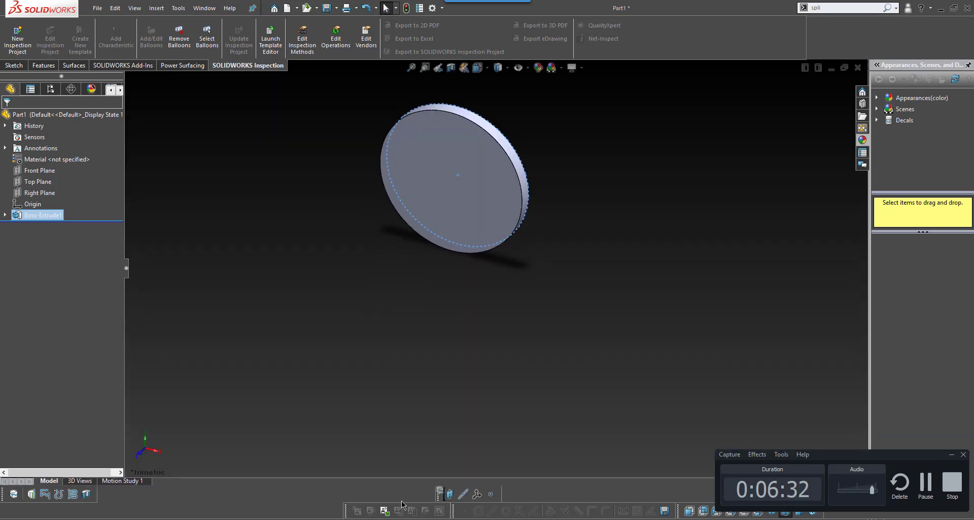
{"action": "left_click_drag", "start_coordinate": [2, 492], "coordinate": [494, 496]}
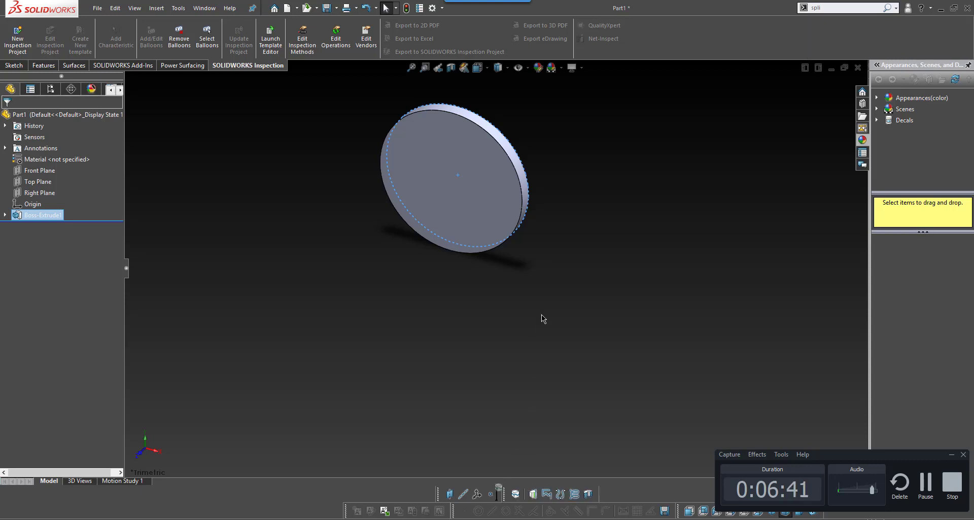
{"action": "left_click", "coordinate": [549, 371]}
{"action": "scroll", "coordinate": [539, 421], "scroll_direction": "up", "scroll_amount": 3}
{"action": "scroll", "coordinate": [537, 431], "scroll_direction": "down", "scroll_amount": 2}
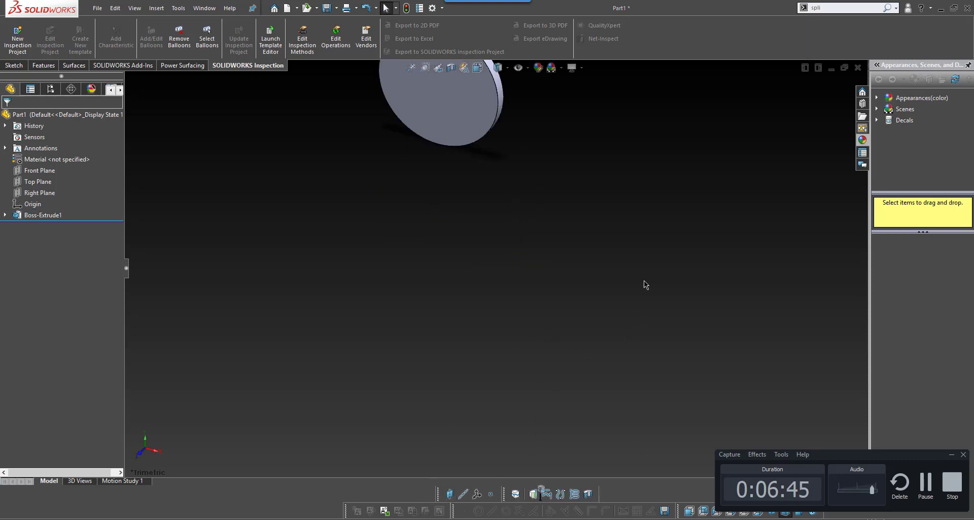
{"action": "scroll", "coordinate": [583, 325], "scroll_direction": "up", "scroll_amount": 1}
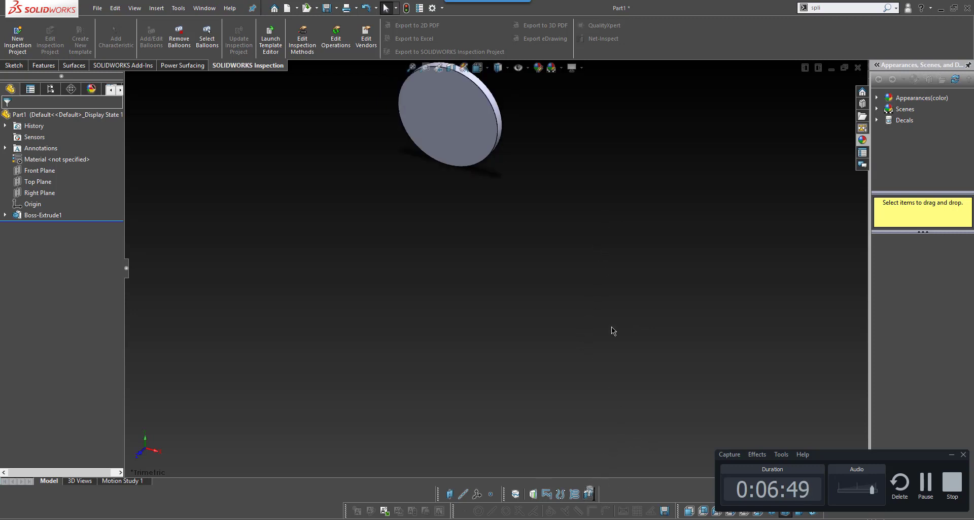
Show the Spline Tools toolbar and place it in the empty space beside the CommandManager
{"action": "right_click", "coordinate": [668, 49]}
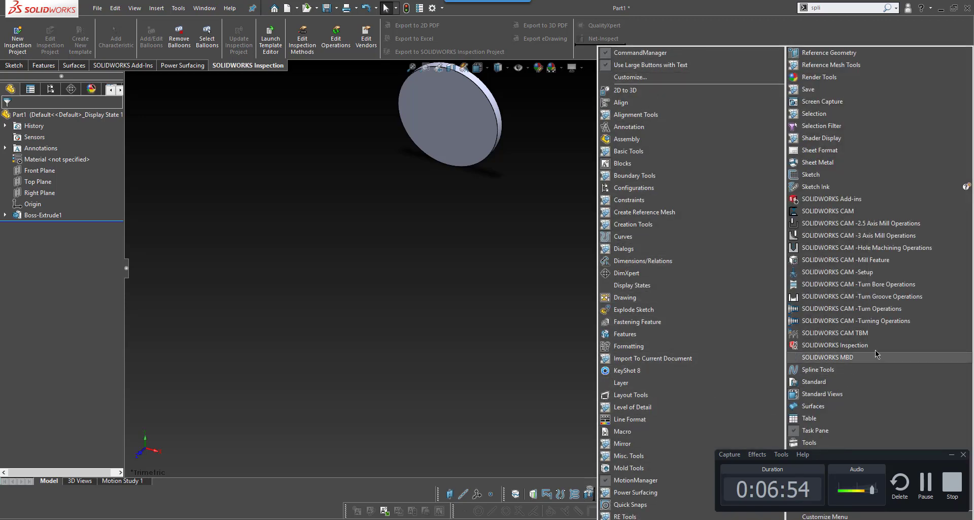
{"action": "left_click", "coordinate": [819, 370]}
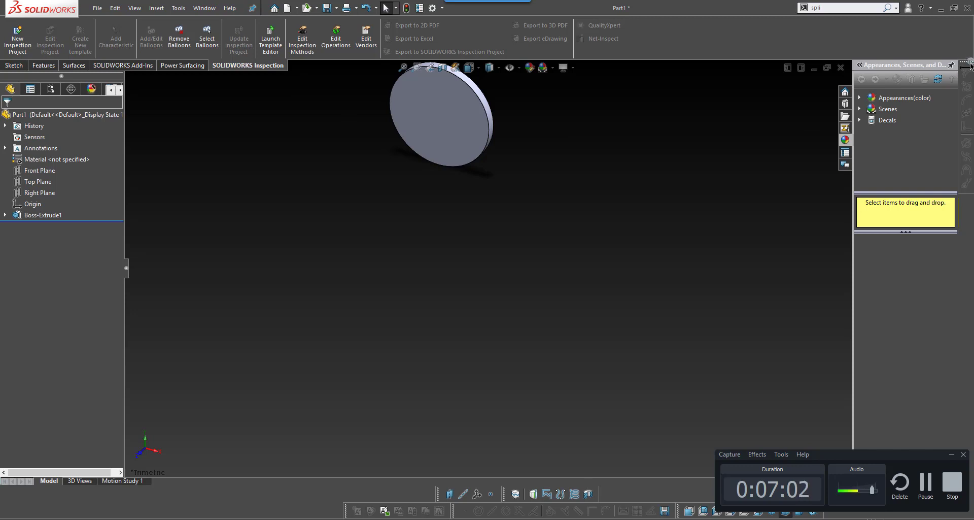
{"action": "left_click_drag", "start_coordinate": [970, 65], "coordinate": [818, 24]}
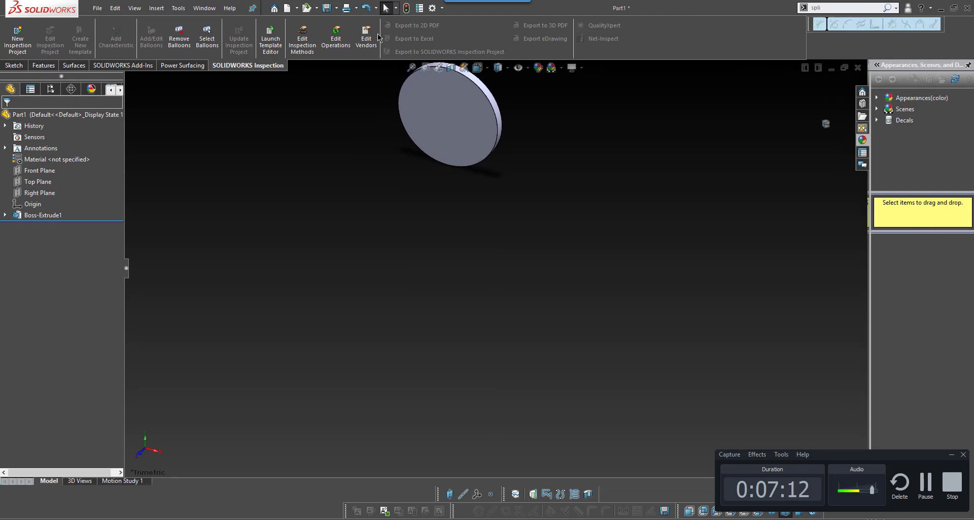
Undock the Spline Tools toolbar from beside the CommandManager and close it
{"action": "left_click_drag", "start_coordinate": [262, 108], "coordinate": [475, 290]}
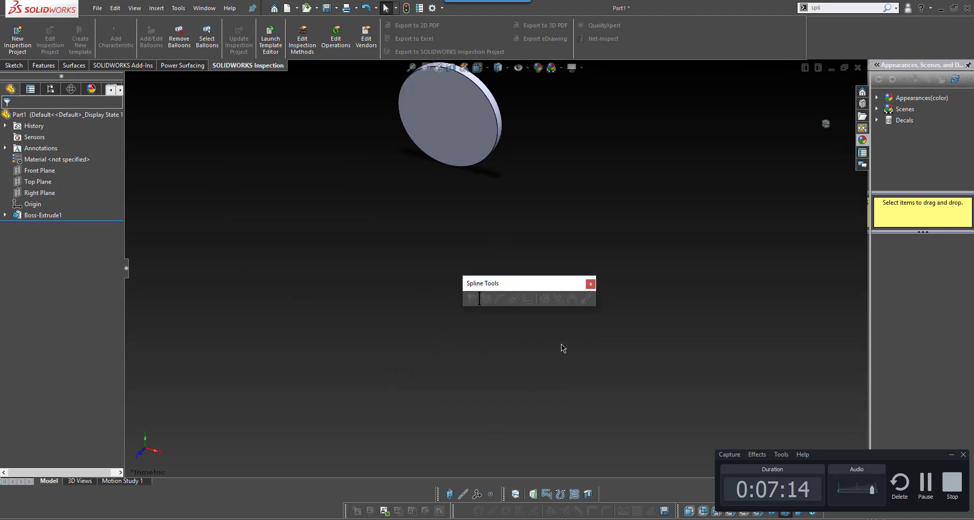
{"action": "left_click", "coordinate": [591, 284]}
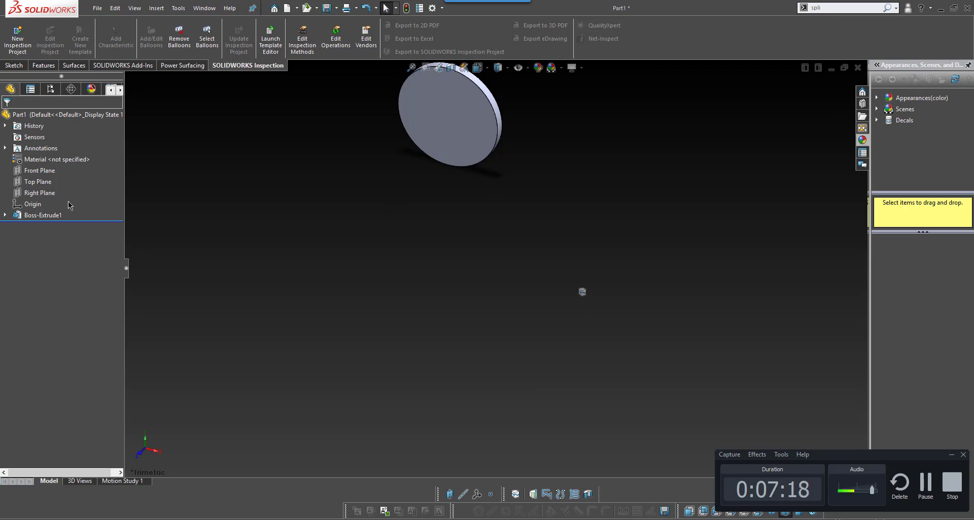
Review the Plane Display document properties, examining the color choices for the front and back faces of planes
{"action": "left_click", "coordinate": [28, 171]}
{"action": "scroll", "coordinate": [479, 132], "scroll_direction": "down", "scroll_amount": 3}
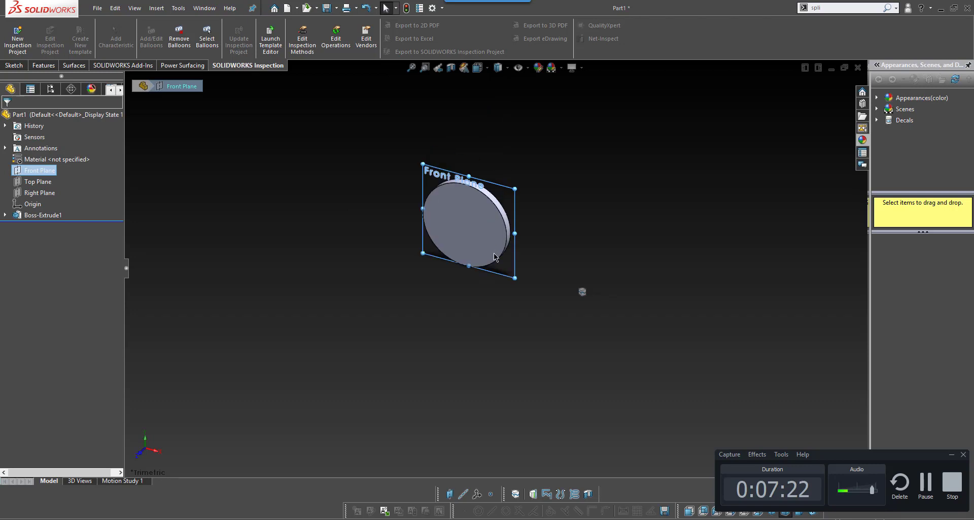
{"action": "left_click", "coordinate": [430, 8]}
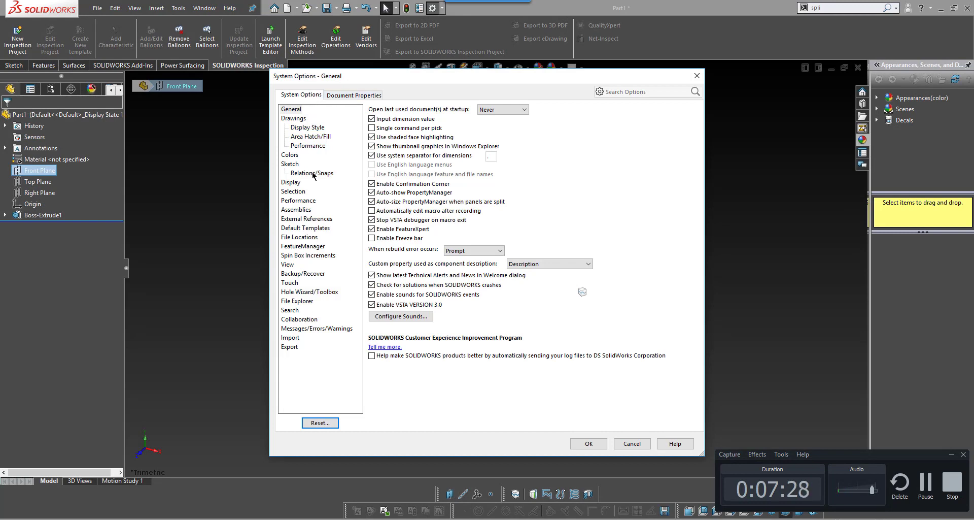
{"action": "left_click", "coordinate": [348, 96]}
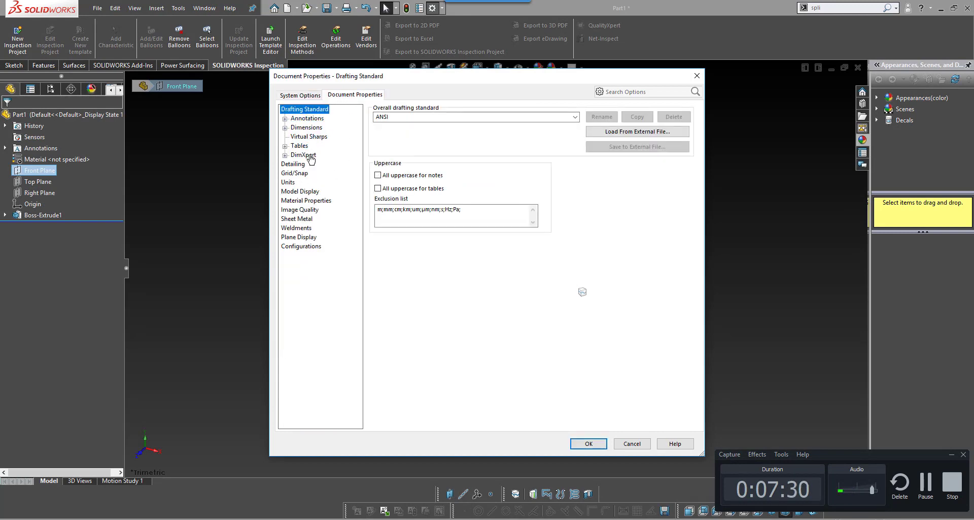
{"action": "left_click", "coordinate": [292, 212]}
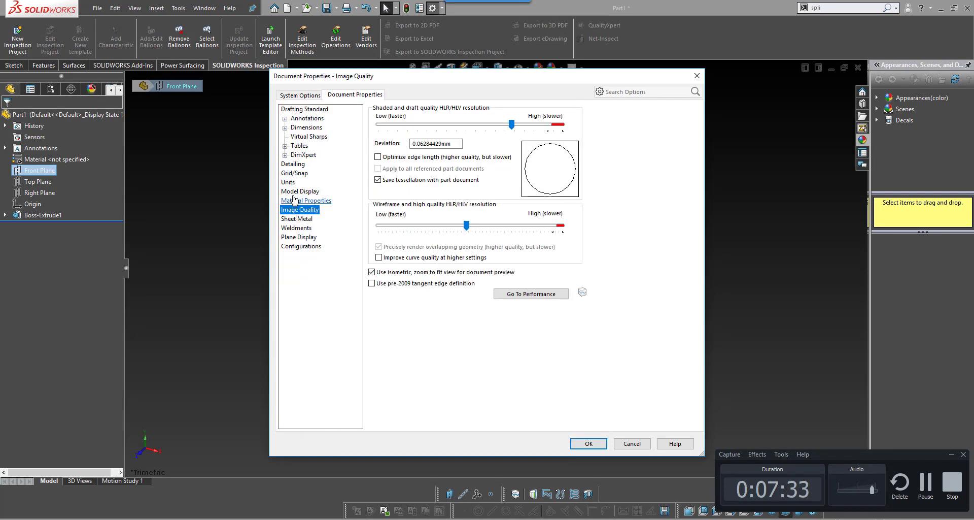
{"action": "left_click", "coordinate": [298, 238]}
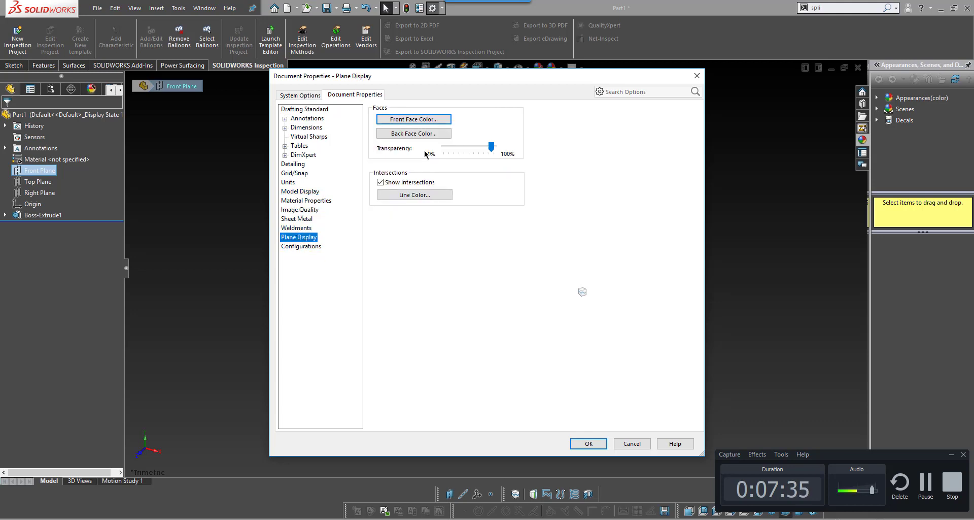
{"action": "left_click", "coordinate": [434, 120]}
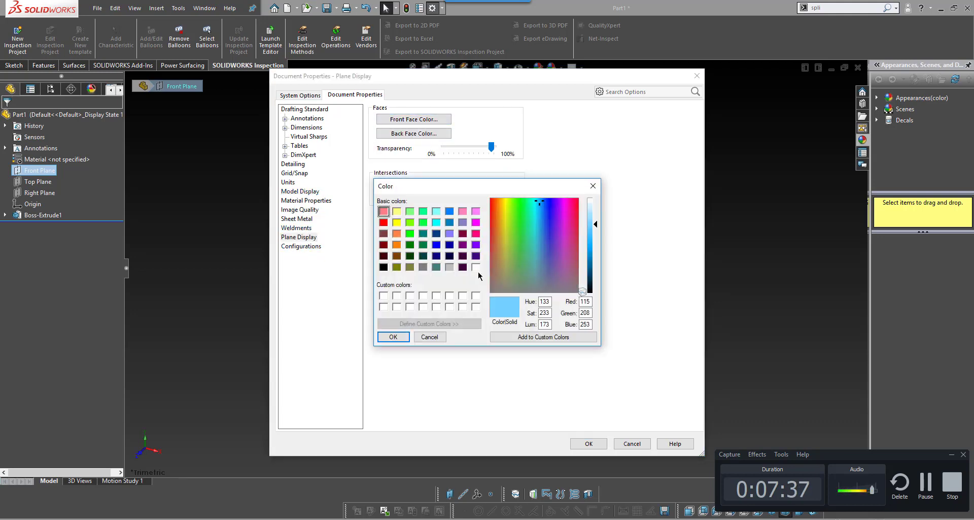
{"action": "left_click", "coordinate": [394, 337]}
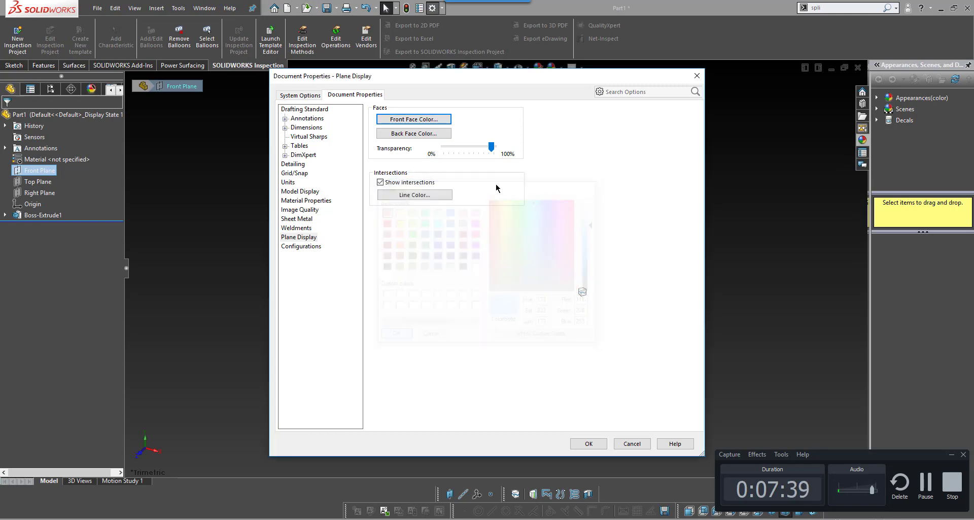
{"action": "left_click", "coordinate": [439, 133]}
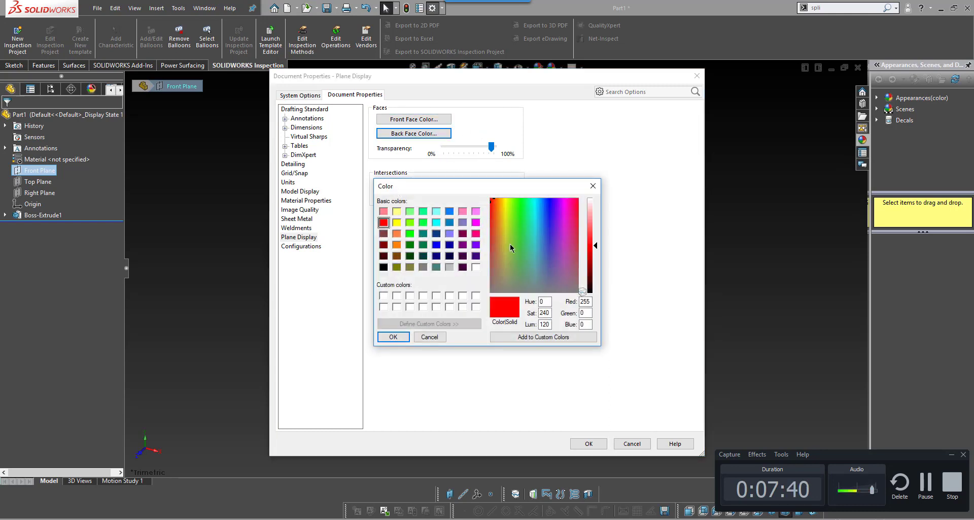
{"action": "left_click", "coordinate": [393, 336]}
{"action": "left_click", "coordinate": [698, 75]}
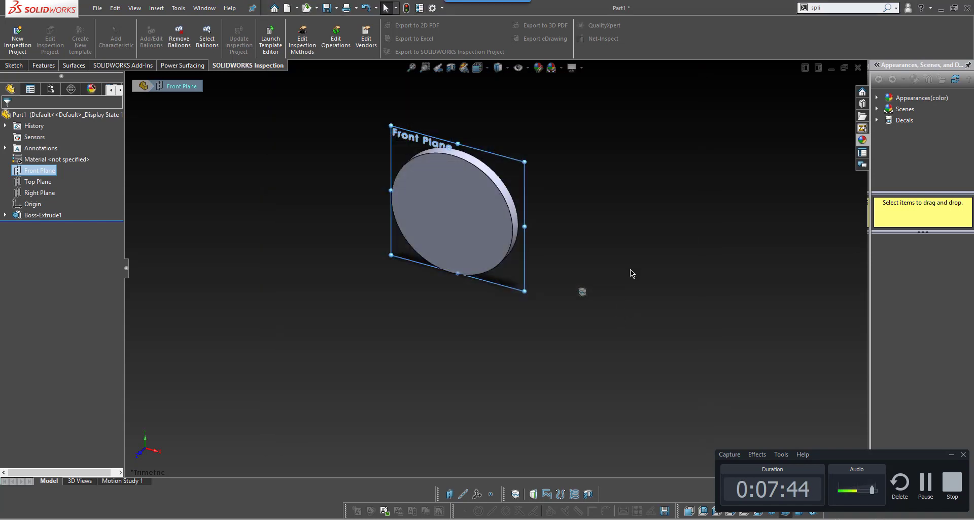
Create a reference plane parallel to the Front Plane, offset freehand in front of the disc
{"action": "left_click_drag", "start_coordinate": [634, 279], "coordinate": [625, 258]}
{"action": "scroll", "coordinate": [503, 244], "scroll_direction": "down", "scroll_amount": 2}
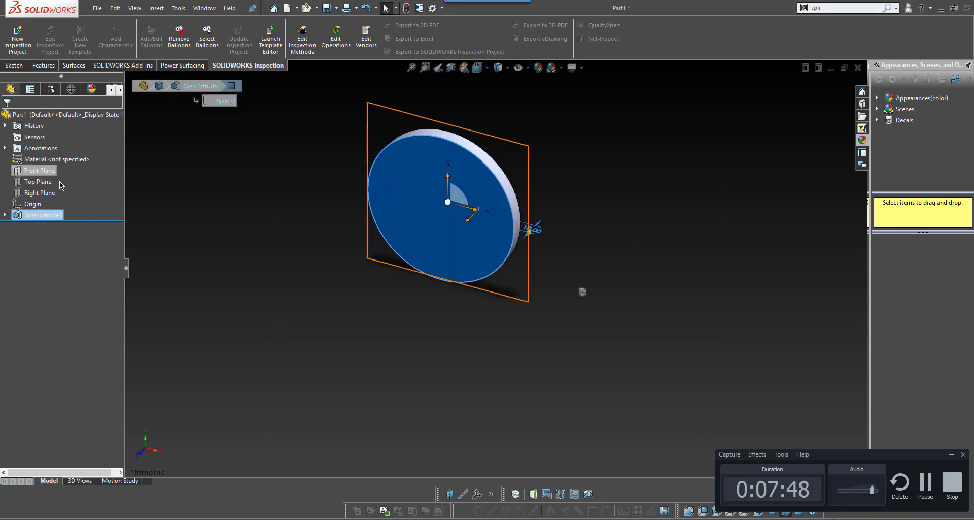
{"action": "left_click", "coordinate": [45, 171]}
{"action": "middle_click_drag", "start_coordinate": [655, 206], "coordinate": [655, 226]}
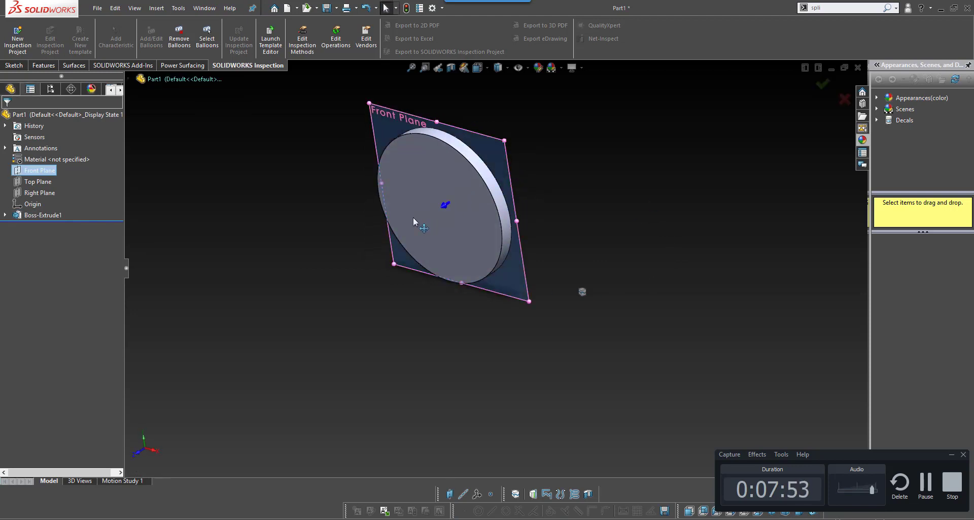
{"action": "mouse_move", "coordinate": [377, 234]}
{"action": "left_mouse_down", "text": "ctrl"}
{"action": "mouse_move", "coordinate": [355, 256]}
{"action": "mouse_move", "coordinate": [387, 238]}
{"action": "left_mouse_up", "text": "ctrl"}
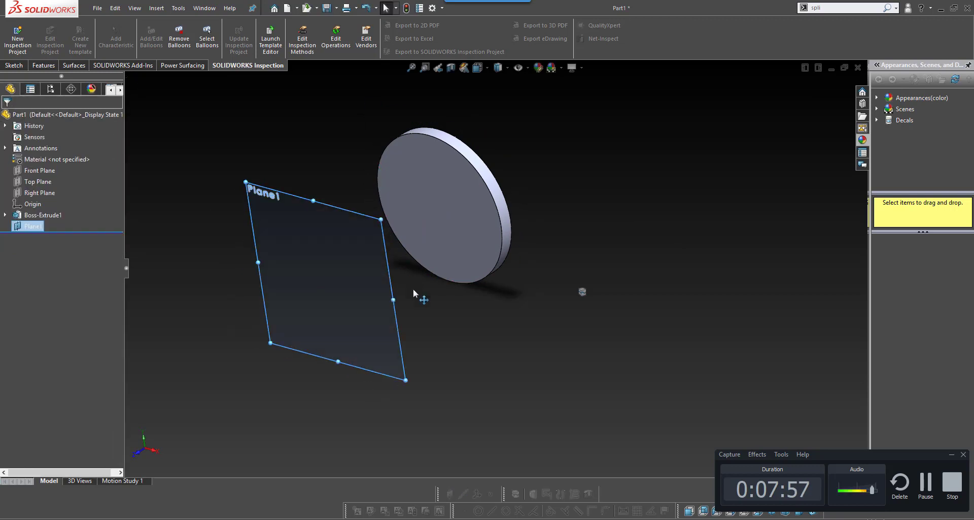
Examine the display color of the new reference plane from its front and back sides
{"action": "middle_click_drag", "start_coordinate": [438, 318], "coordinate": [446, 347]}
{"action": "left_click", "coordinate": [311, 371]}
{"action": "left_click", "coordinate": [351, 182]}
{"action": "left_click", "coordinate": [446, 347]}
{"action": "left_click", "coordinate": [328, 184]}
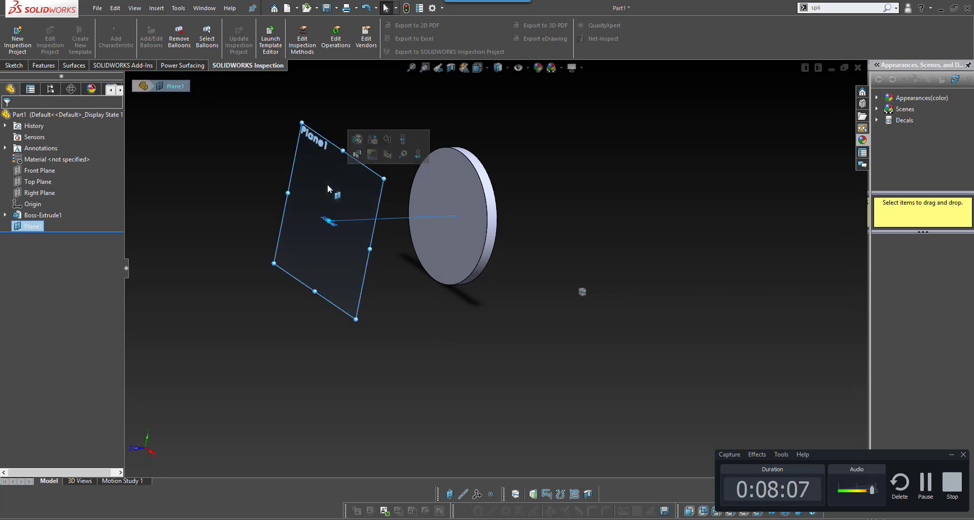
{"action": "middle_click_drag", "start_coordinate": [397, 297], "coordinate": [381, 285]}
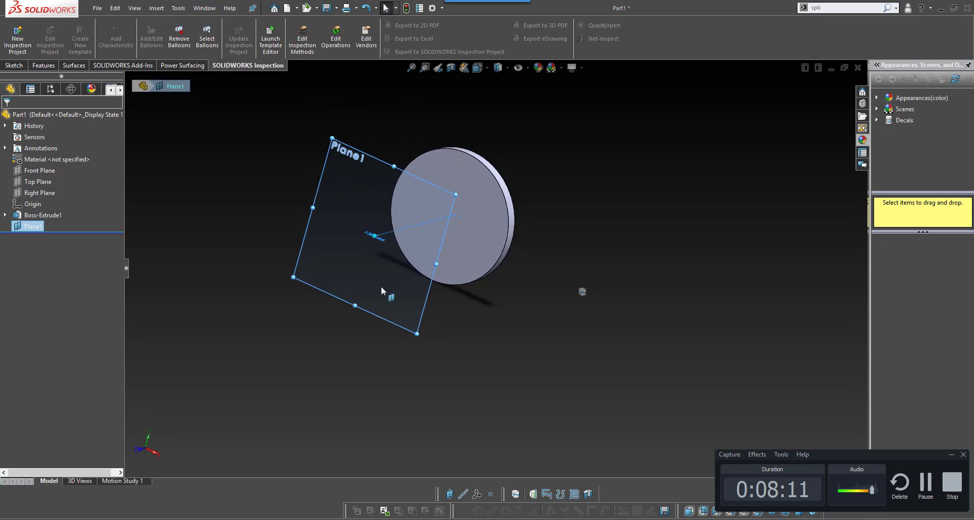
{"action": "left_click", "coordinate": [285, 169]}
{"action": "left_click", "coordinate": [366, 169]}
{"action": "middle_click_drag", "start_coordinate": [496, 337], "coordinate": [410, 351]}
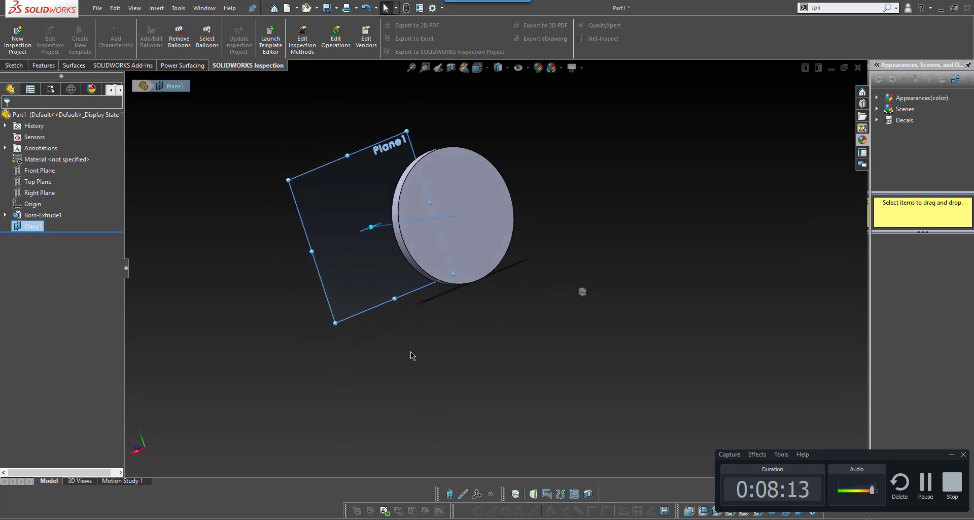
{"action": "left_click", "coordinate": [342, 166]}
{"action": "left_click", "coordinate": [271, 235]}
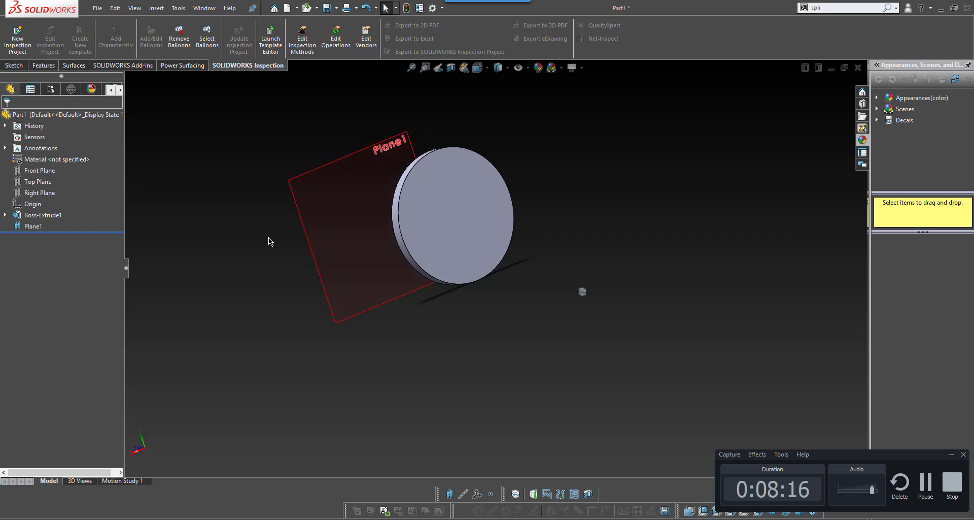
{"action": "left_click", "coordinate": [336, 199]}
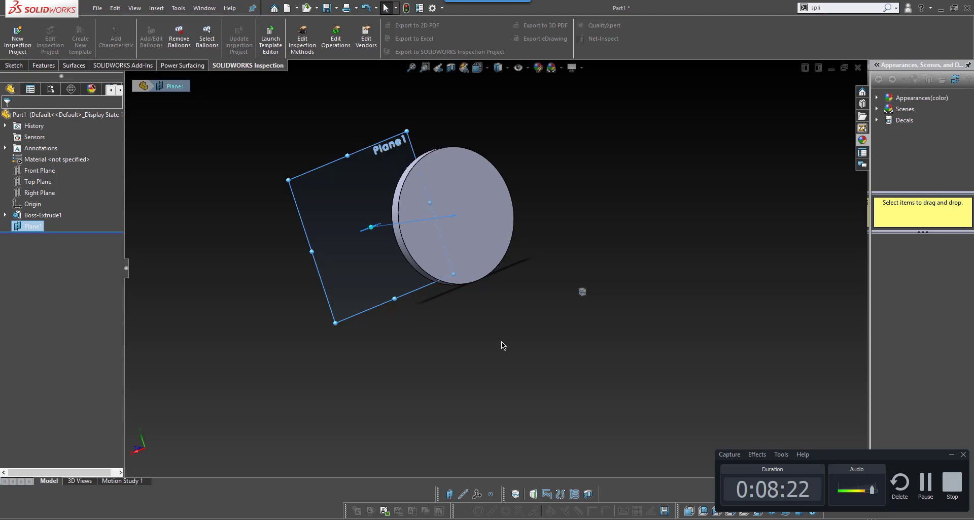
{"action": "scroll", "coordinate": [594, 268], "scroll_direction": "up", "scroll_amount": 2}
{"action": "left_click", "coordinate": [592, 251]}
{"action": "scroll", "coordinate": [578, 246], "scroll_direction": "down", "scroll_amount": 2}
{"action": "middle_click_drag", "start_coordinate": [571, 245], "coordinate": [437, 245]}
{"action": "right_click_drag", "start_coordinate": [437, 245], "coordinate": [463, 263]}
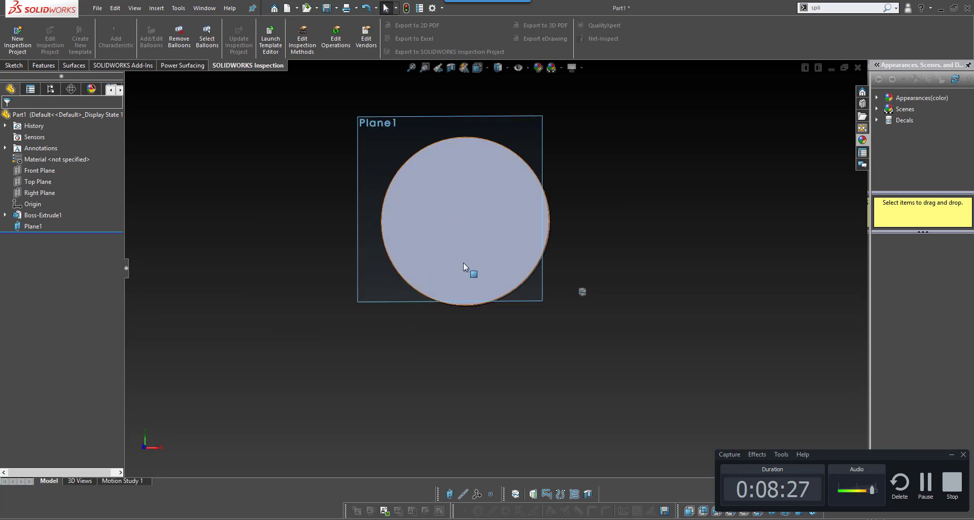
Sketch a corner rectangle about 63 by 46 mm around the origin on the offset plane and exit the sketch
{"action": "middle_click_drag", "start_coordinate": [618, 202], "coordinate": [611, 248]}
{"action": "left_click", "coordinate": [386, 176]}
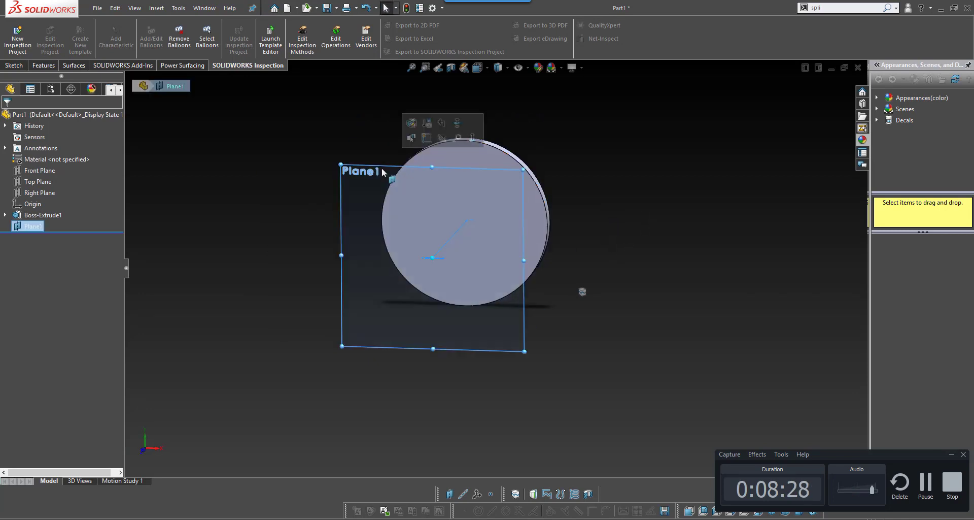
{"action": "left_click", "coordinate": [417, 138]}
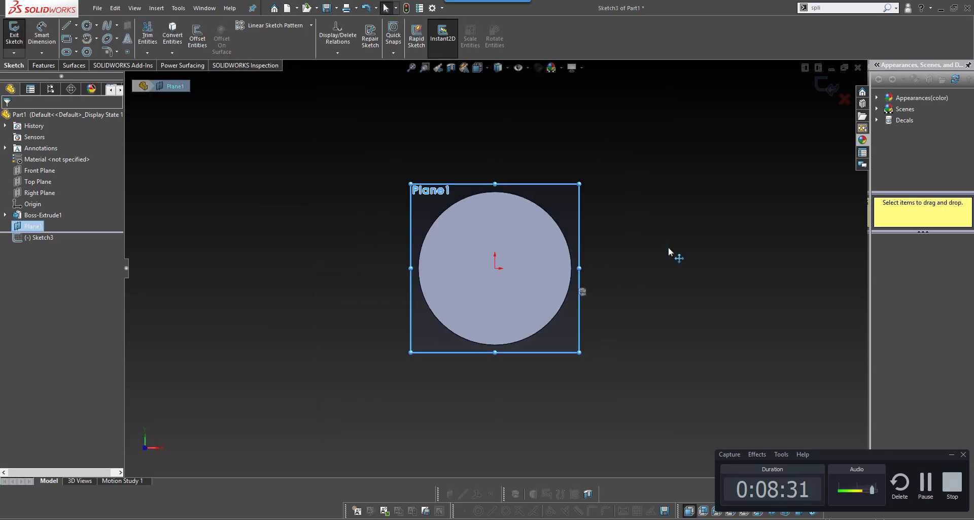
{"action": "right_click_drag", "start_coordinate": [696, 273], "coordinate": [689, 241]}
{"action": "left_click", "coordinate": [454, 303]}
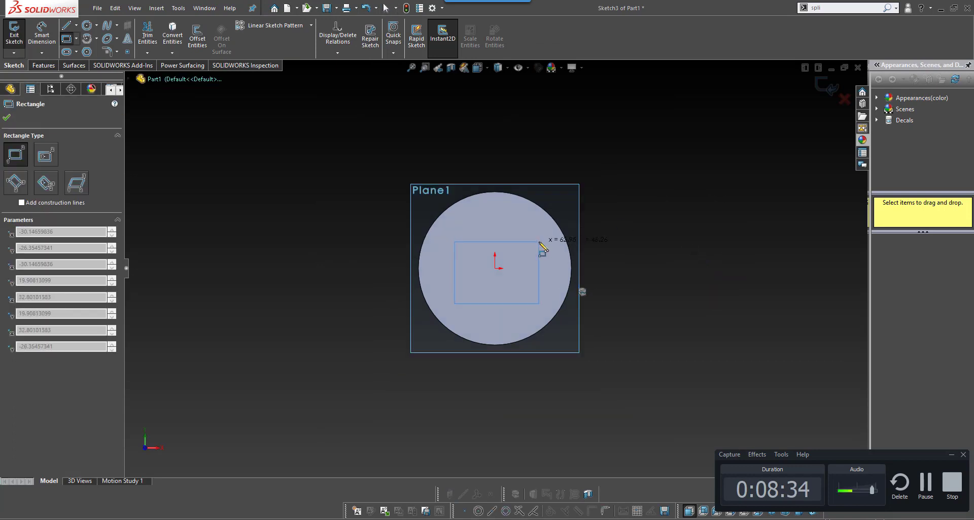
{"action": "left_click", "coordinate": [538, 242]}
{"action": "scroll", "coordinate": [610, 276], "scroll_direction": "down", "scroll_amount": 2}
{"action": "mouse_move", "coordinate": [660, 278]}
{"action": "right_mouse_down"}
{"action": "mouse_move", "coordinate": [664, 298]}
{"action": "mouse_move", "coordinate": [760, 291]}
{"action": "right_mouse_up"}
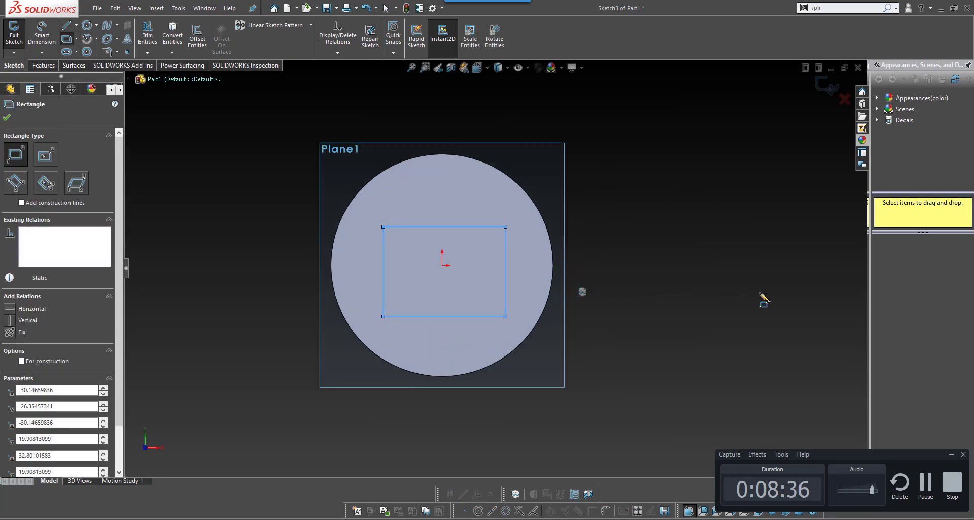
{"action": "right_click_drag", "start_coordinate": [689, 252], "coordinate": [663, 271]}
{"action": "double_click", "coordinate": [505, 247]}
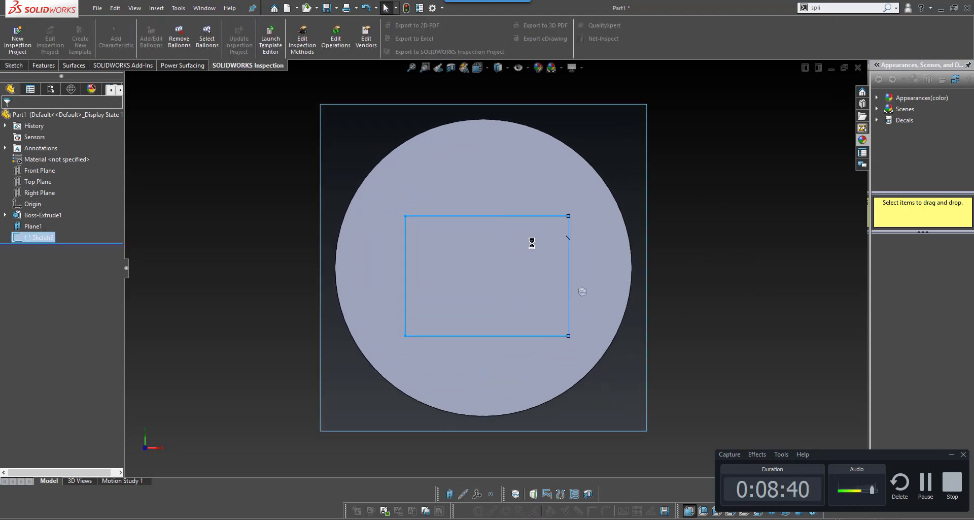
{"action": "right_click_drag", "start_coordinate": [701, 274], "coordinate": [723, 276]}
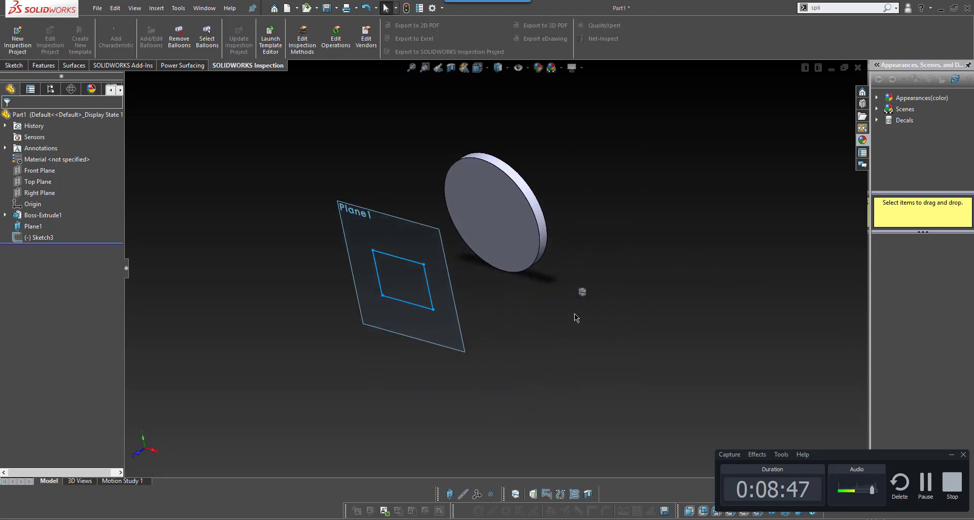
{"action": "right_click_drag", "start_coordinate": [542, 348], "coordinate": [575, 302]}
{"action": "right_click_drag", "start_coordinate": [523, 319], "coordinate": [518, 285]}
{"action": "left_click", "coordinate": [10, 118]}
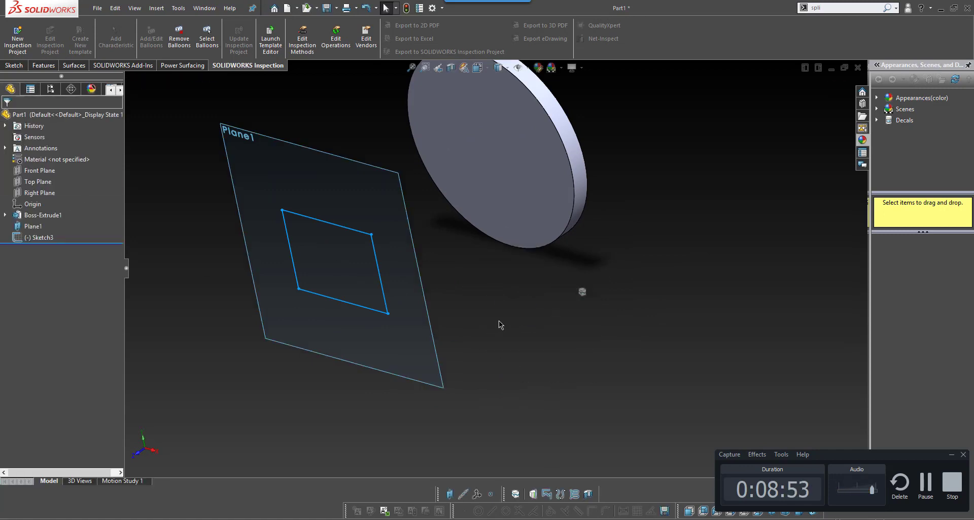
{"action": "right_click_drag", "start_coordinate": [516, 350], "coordinate": [523, 340]}
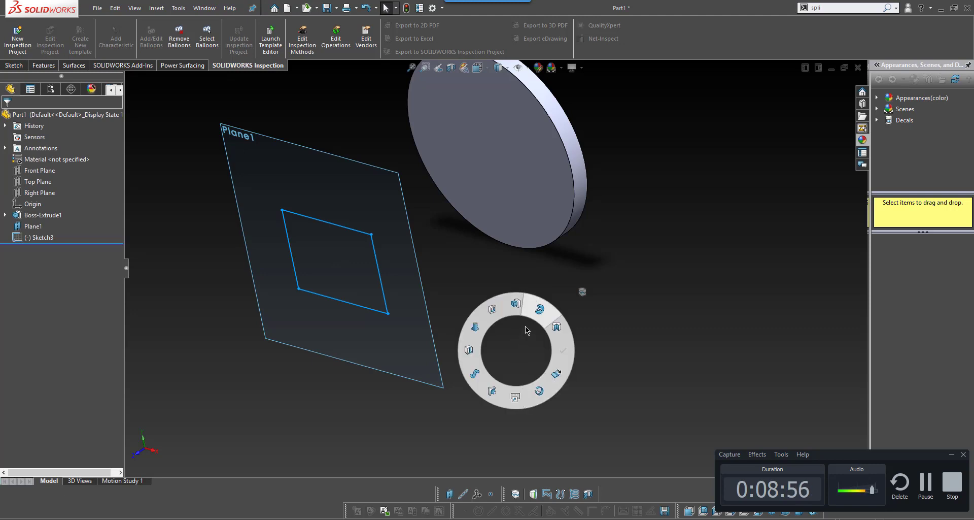
{"action": "right_click_drag", "start_coordinate": [530, 320], "coordinate": [529, 315]}
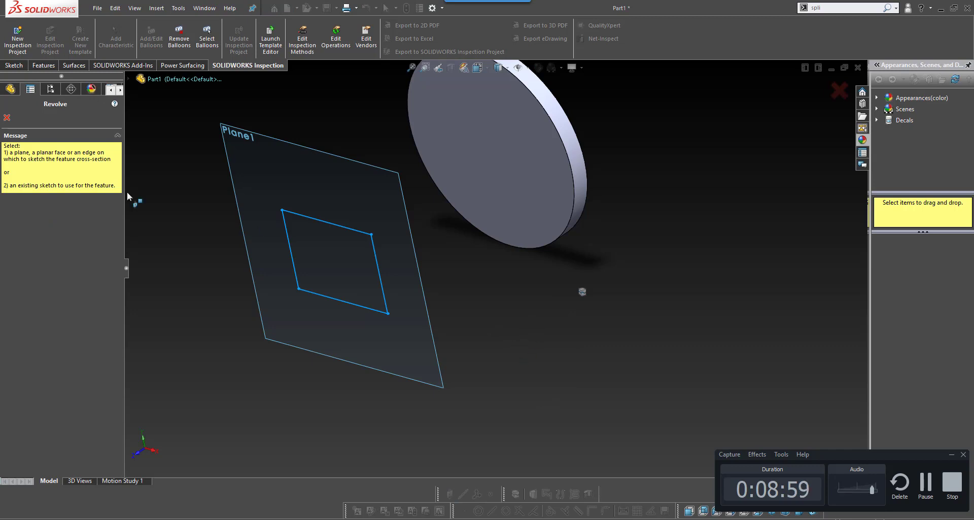
{"action": "left_click", "coordinate": [10, 117]}
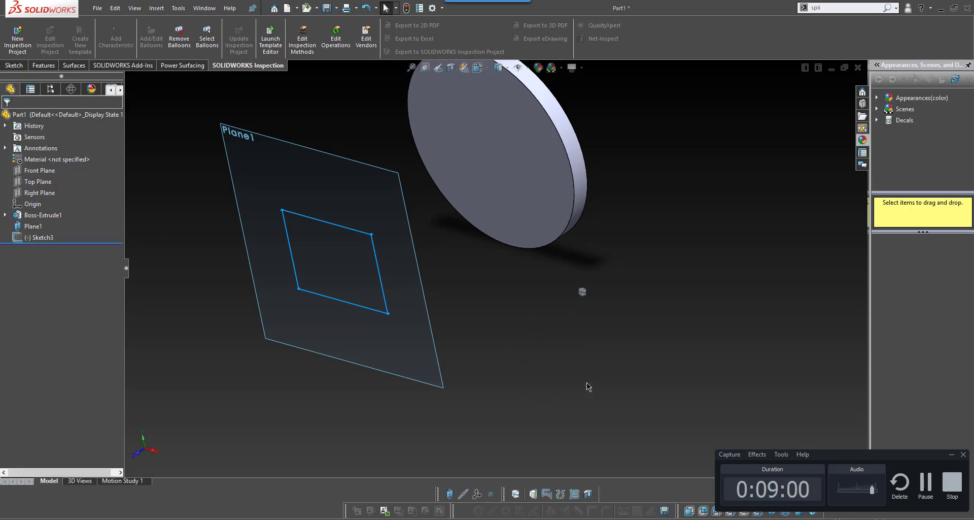
{"action": "right_click", "coordinate": [572, 333]}
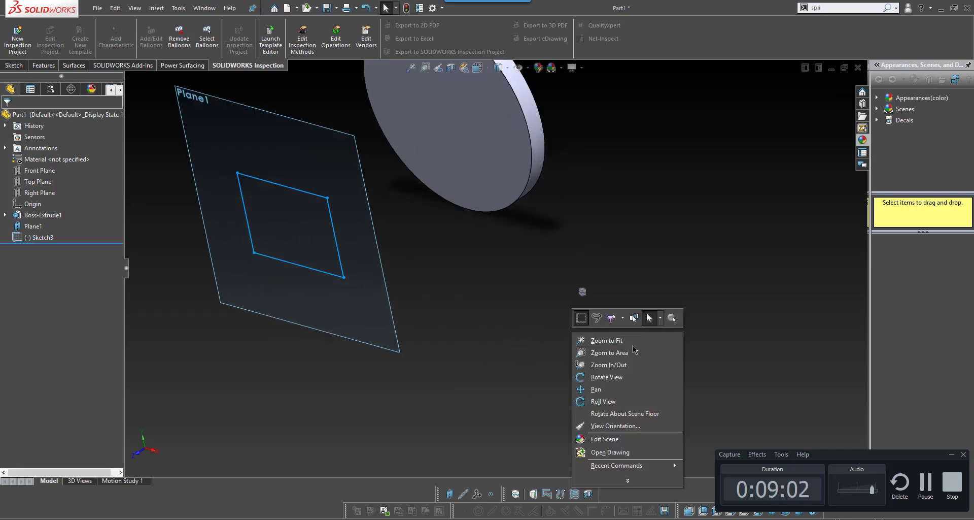
{"action": "right_click", "coordinate": [528, 326]}
{"action": "scroll", "coordinate": [468, 245], "scroll_direction": "up", "scroll_amount": 2}
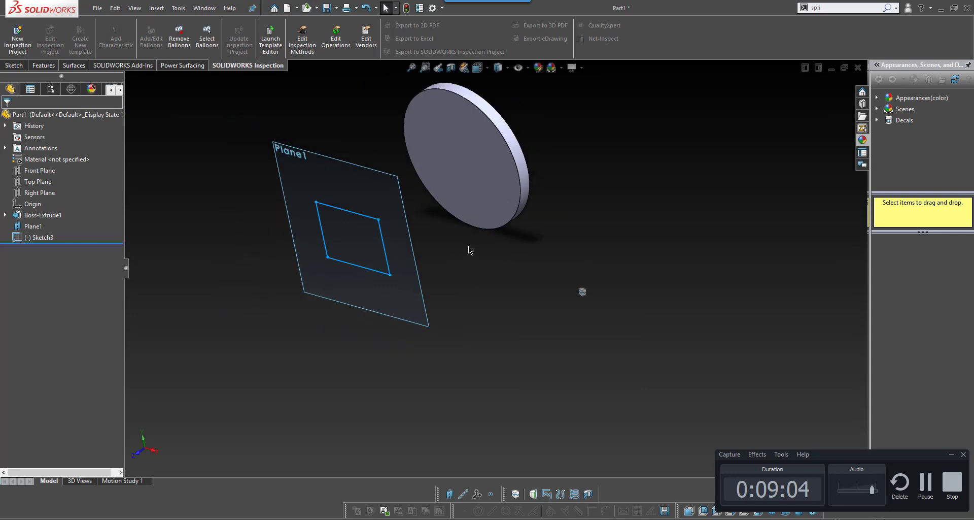
{"action": "scroll", "coordinate": [468, 246], "scroll_direction": "down", "scroll_amount": 2}
{"action": "left_click", "coordinate": [489, 209]}
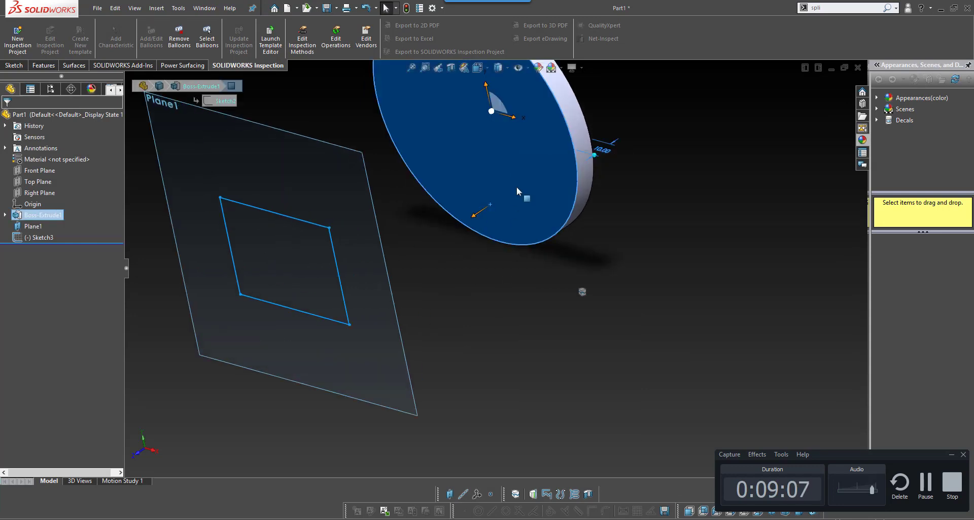
{"action": "scroll", "coordinate": [494, 325], "scroll_direction": "up", "scroll_amount": 3}
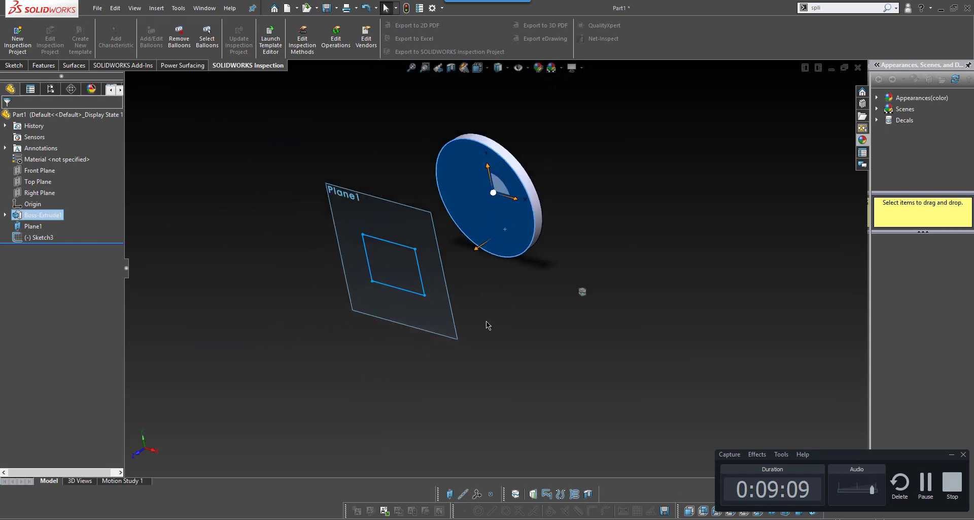
{"action": "left_click", "coordinate": [488, 326]}
{"action": "right_click_drag", "start_coordinate": [500, 389], "coordinate": [502, 403]}
{"action": "left_click", "coordinate": [431, 8]}
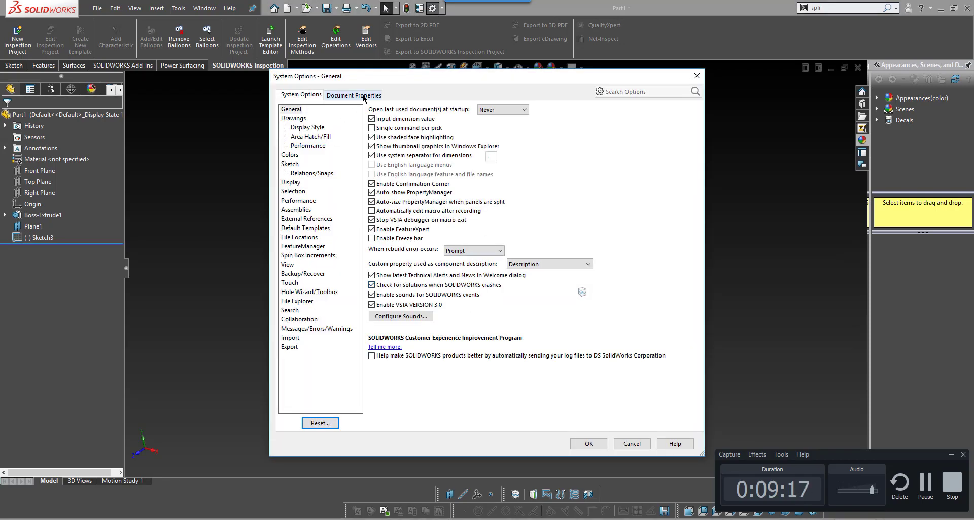
{"action": "left_click", "coordinate": [363, 95]}
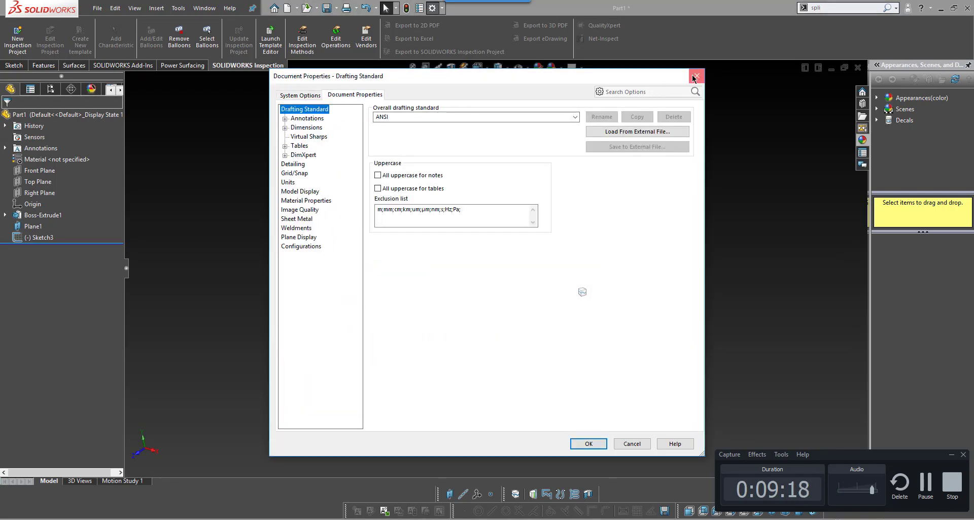
{"action": "left_click", "coordinate": [697, 77]}
{"action": "left_click", "coordinate": [432, 8]}
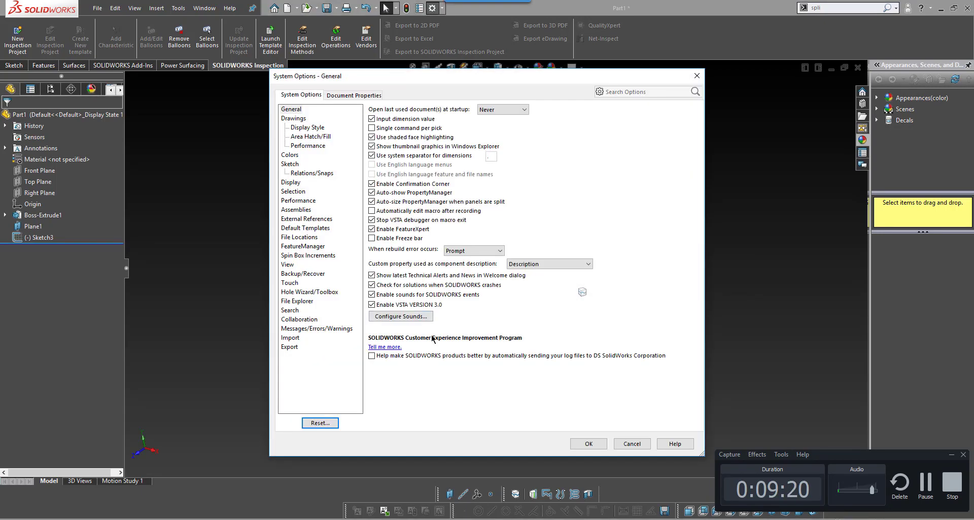
{"action": "left_click", "coordinate": [693, 77]}
Review the 12-gesture mouse gesture guides for parts, sketches, assemblies and drawings in the Customize dialog
{"action": "left_click", "coordinate": [442, 8]}
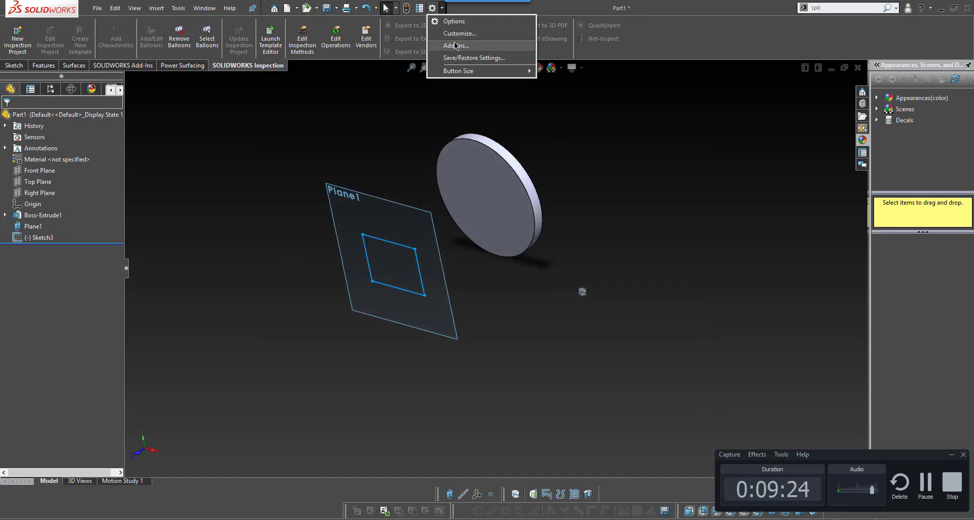
{"action": "left_click", "coordinate": [458, 33]}
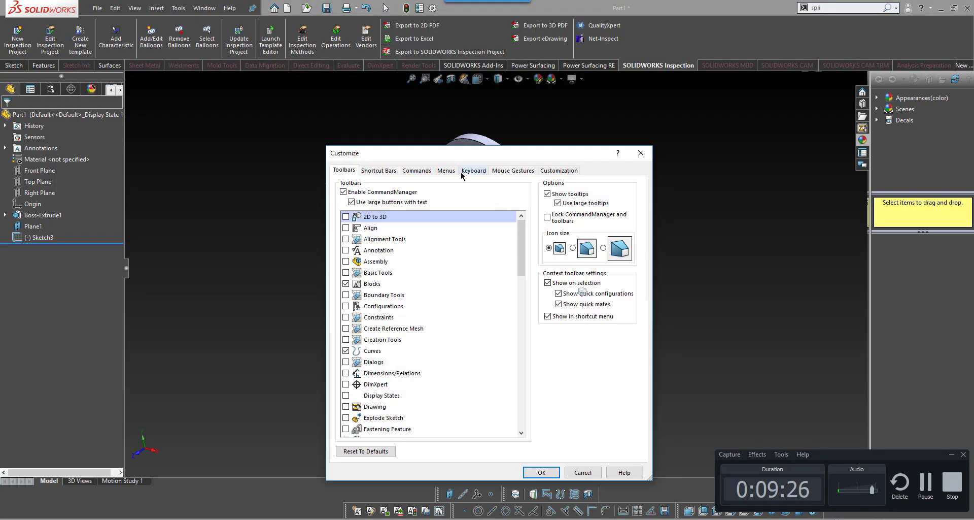
{"action": "left_click", "coordinate": [511, 171]}
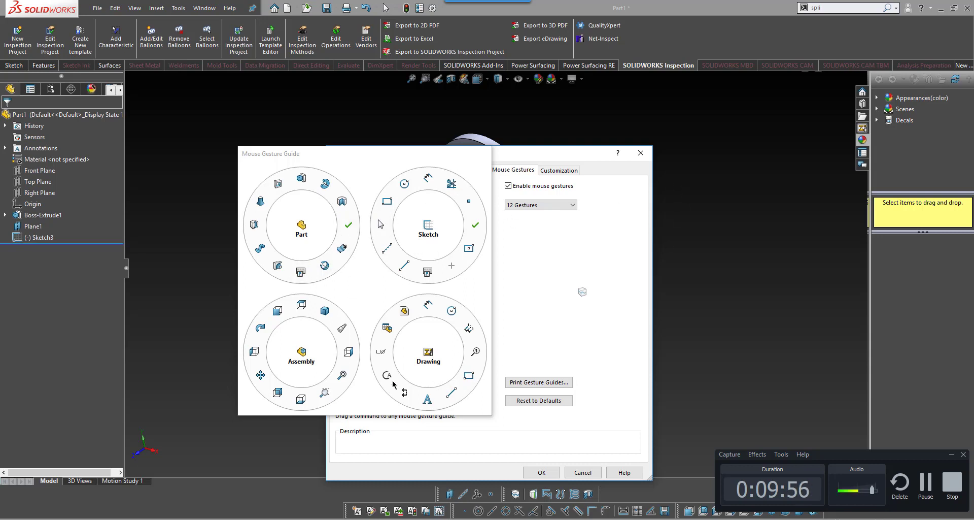
{"action": "left_click", "coordinate": [641, 154]}
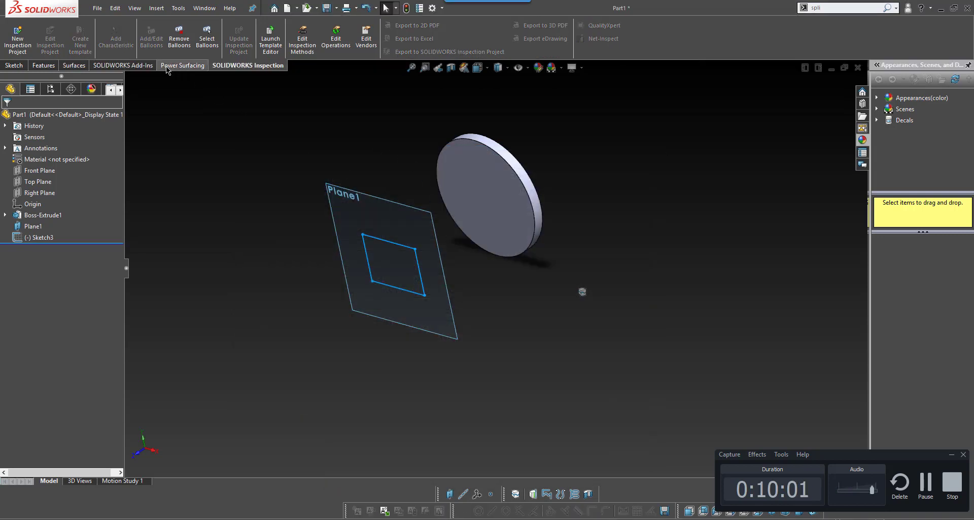
Hide the SOLIDWORKS Inspection tab from the CommandManager of the current part
{"action": "right_click", "coordinate": [261, 69]}
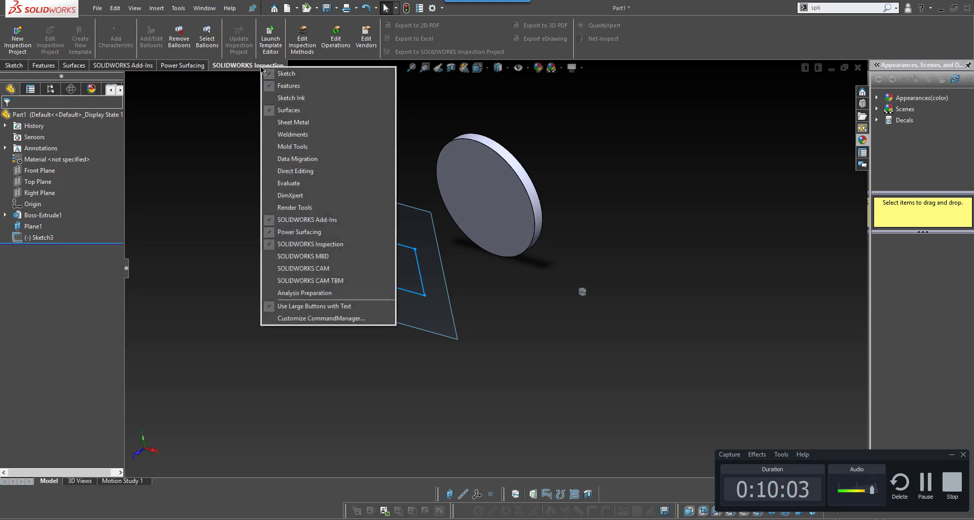
{"action": "left_click", "coordinate": [292, 244]}
{"action": "right_click", "coordinate": [180, 67]}
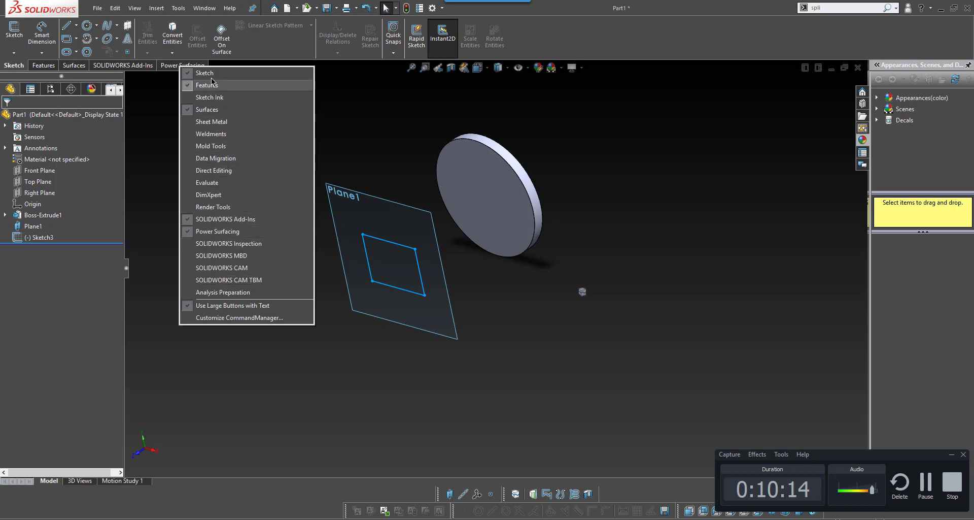
{"action": "left_click", "coordinate": [159, 134]}
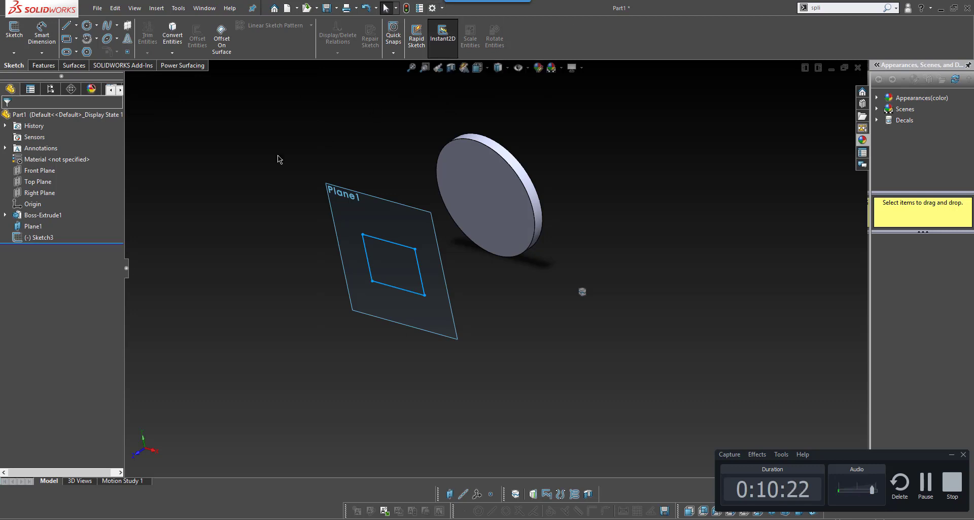
Create a new part document from the standard Part template
{"action": "scroll", "coordinate": [274, 203], "scroll_direction": "up", "scroll_amount": 2}
{"action": "scroll", "coordinate": [329, 181], "scroll_direction": "down", "scroll_amount": 2}
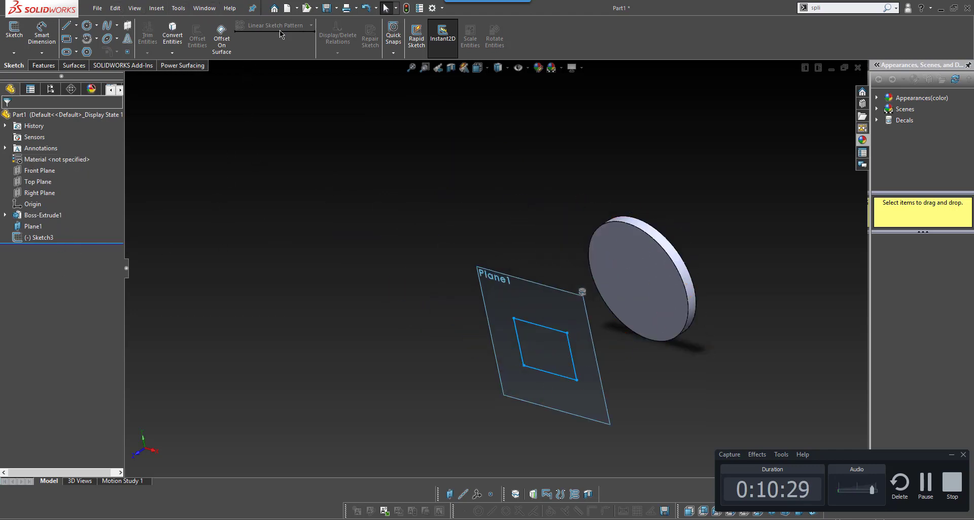
{"action": "left_click", "coordinate": [288, 8]}
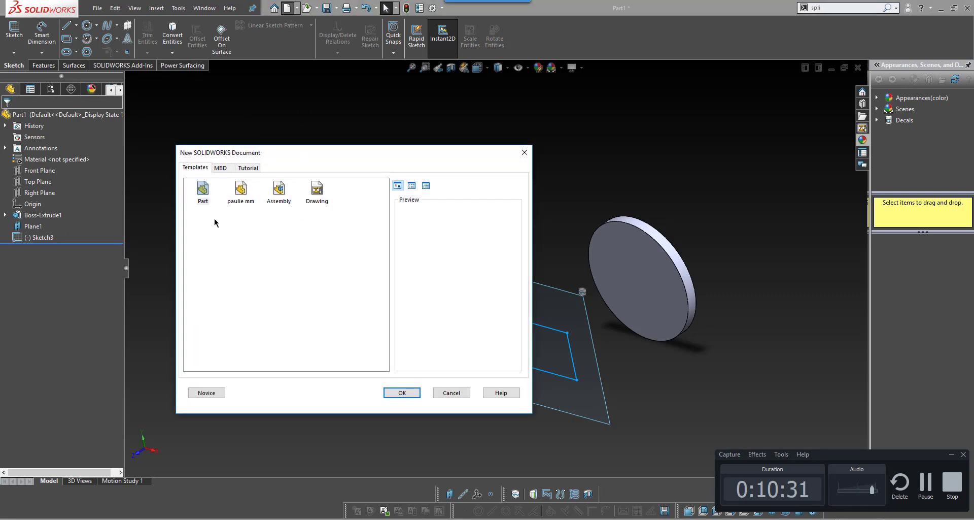
{"action": "double_click", "coordinate": [203, 190]}
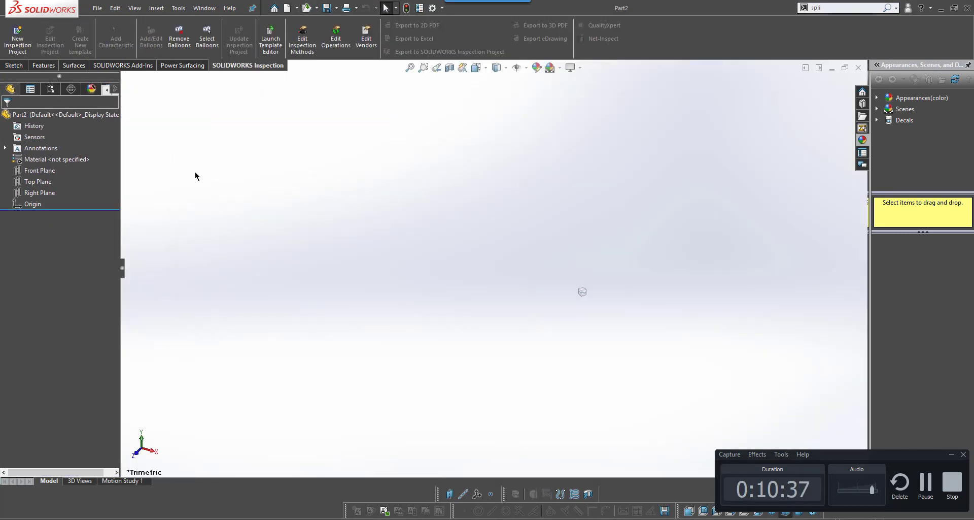
Preview the Pitch Black scene in the new part and set its scene to Reflective Floor Black
{"action": "left_click", "coordinate": [560, 67]}
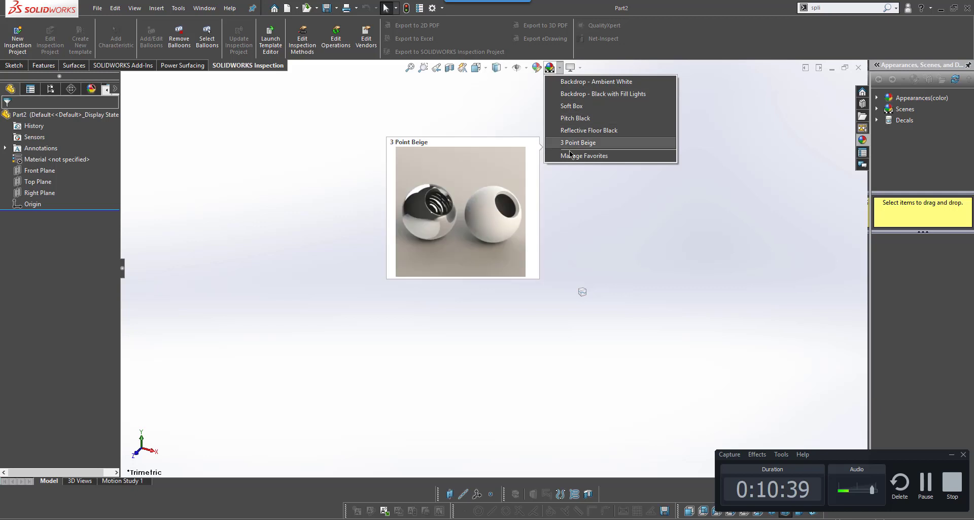
{"action": "left_click", "coordinate": [573, 117]}
{"action": "left_click", "coordinate": [560, 68]}
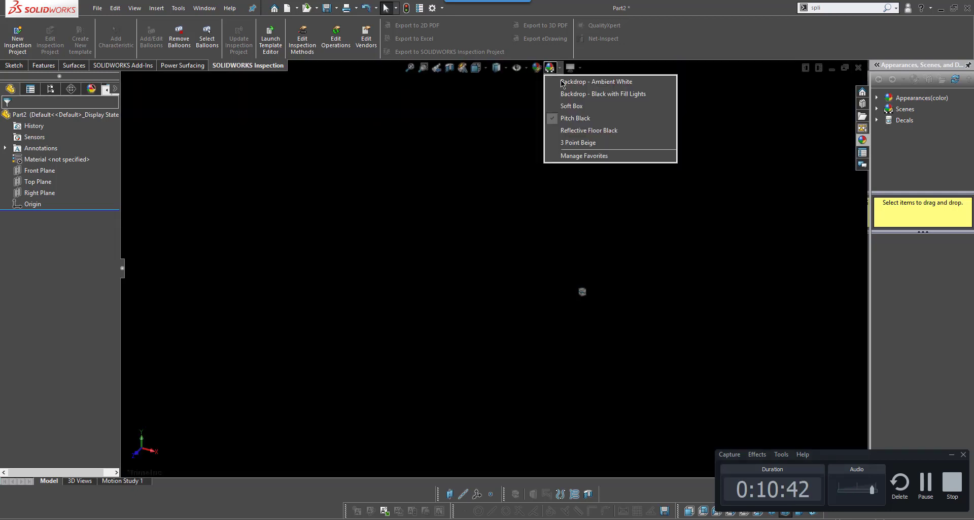
{"action": "left_click", "coordinate": [580, 131]}
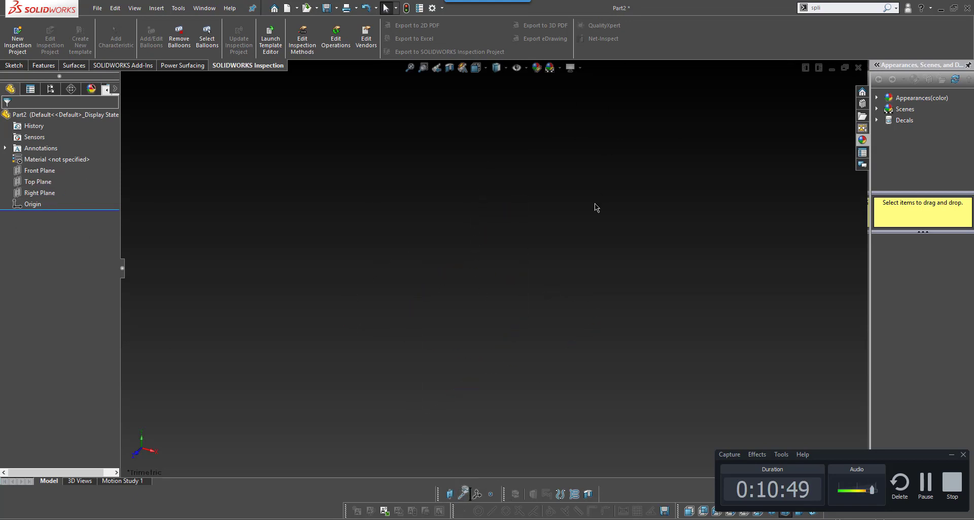
{"action": "mouse_move", "coordinate": [601, 235]}
{"action": "right_mouse_down"}
{"action": "mouse_move", "coordinate": [602, 277]}
{"action": "mouse_move", "coordinate": [603, 235]}
{"action": "right_mouse_up"}
{"action": "mouse_move", "coordinate": [325, 273]}
{"action": "right_mouse_down"}
{"action": "mouse_move", "coordinate": [330, 287]}
{"action": "mouse_move", "coordinate": [337, 269]}
{"action": "right_mouse_up"}
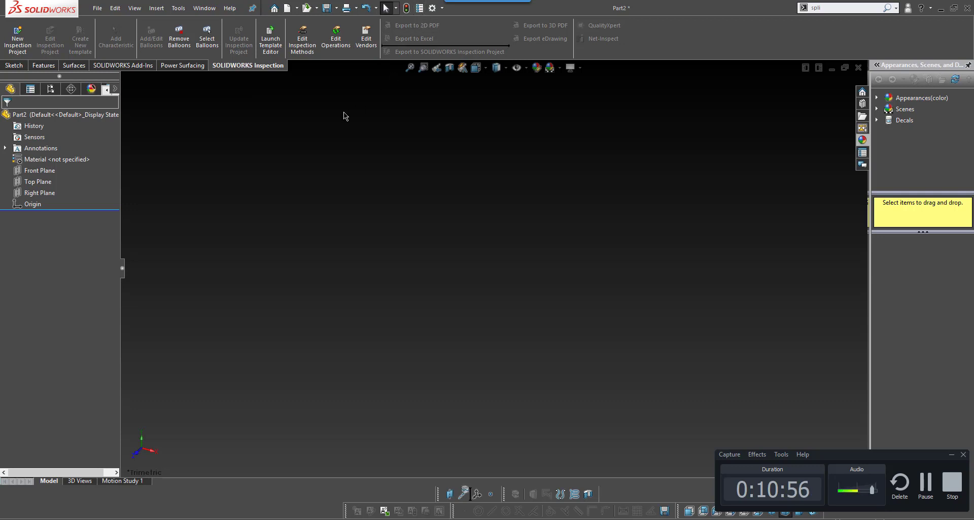
{"action": "left_click", "coordinate": [442, 7]}
{"action": "left_click", "coordinate": [453, 34]}
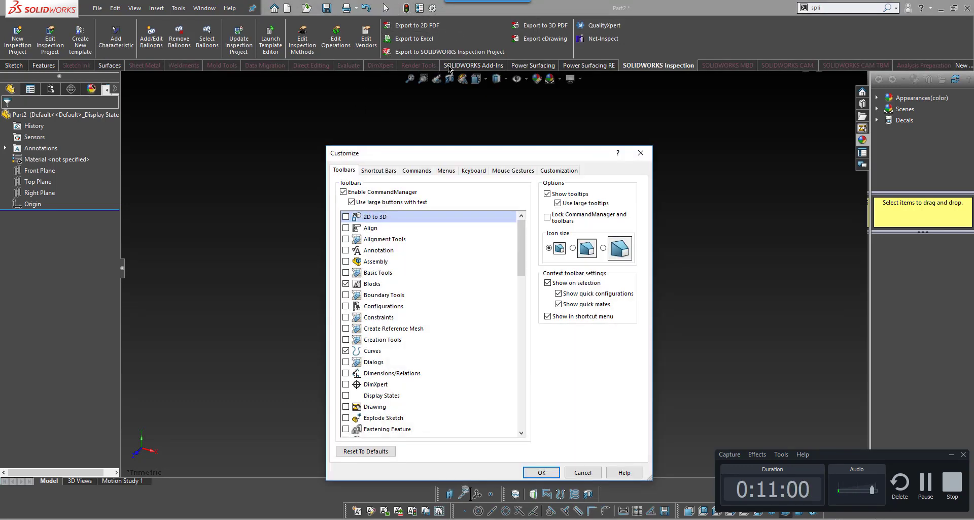
{"action": "left_click", "coordinate": [640, 153]}
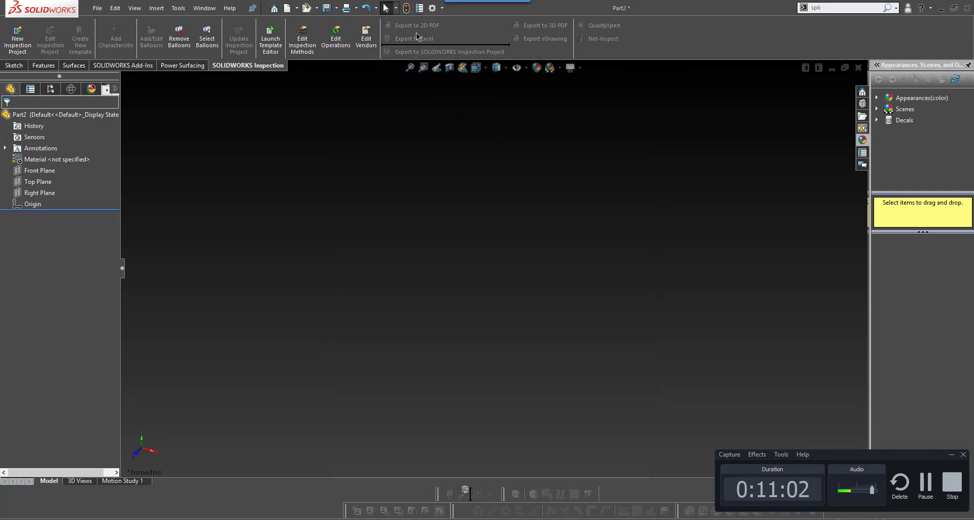
Compare the categories offered in System Options and Document Properties, including the system Sketch settings
{"action": "left_click", "coordinate": [431, 8]}
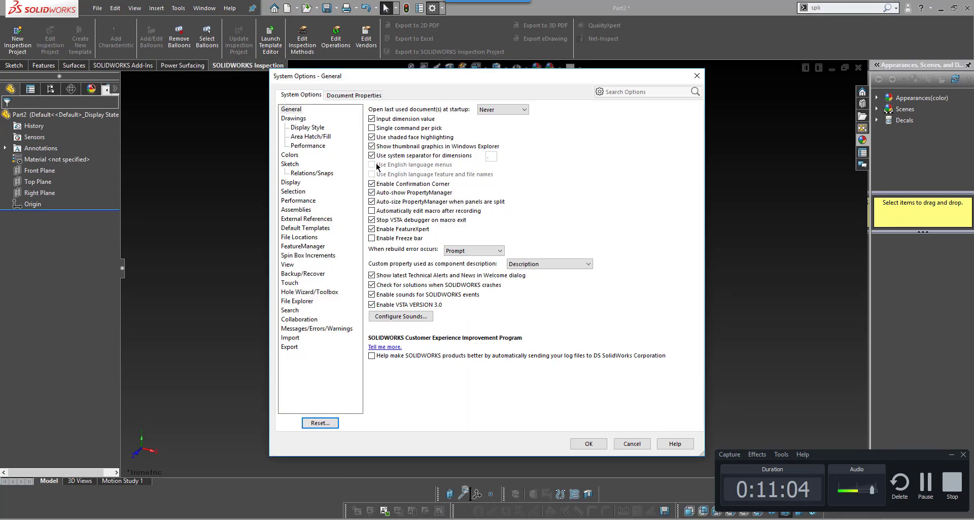
{"action": "left_click", "coordinate": [353, 96]}
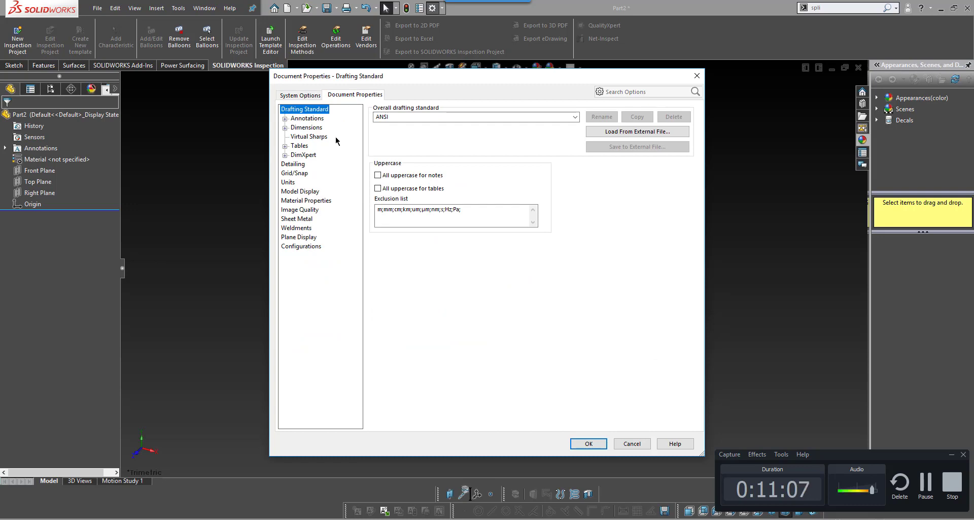
{"action": "left_click", "coordinate": [309, 97]}
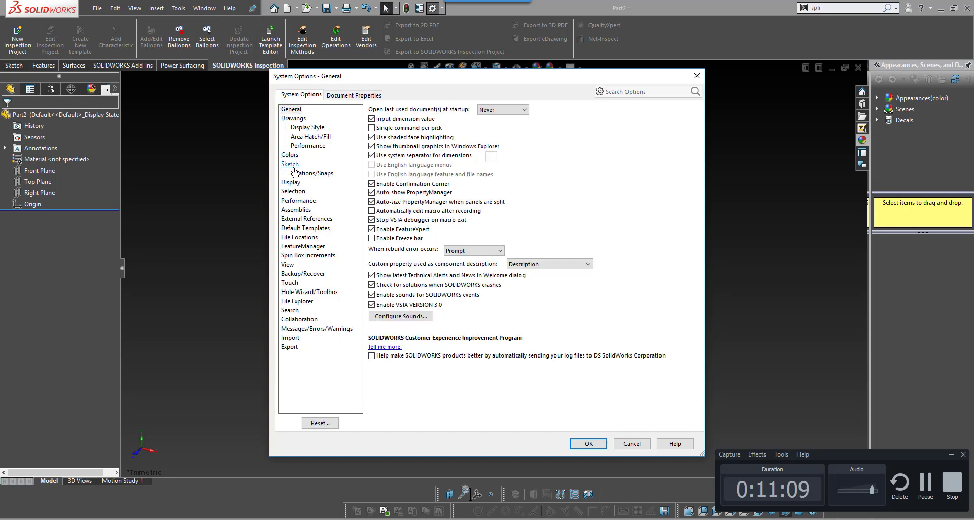
{"action": "left_click", "coordinate": [290, 164]}
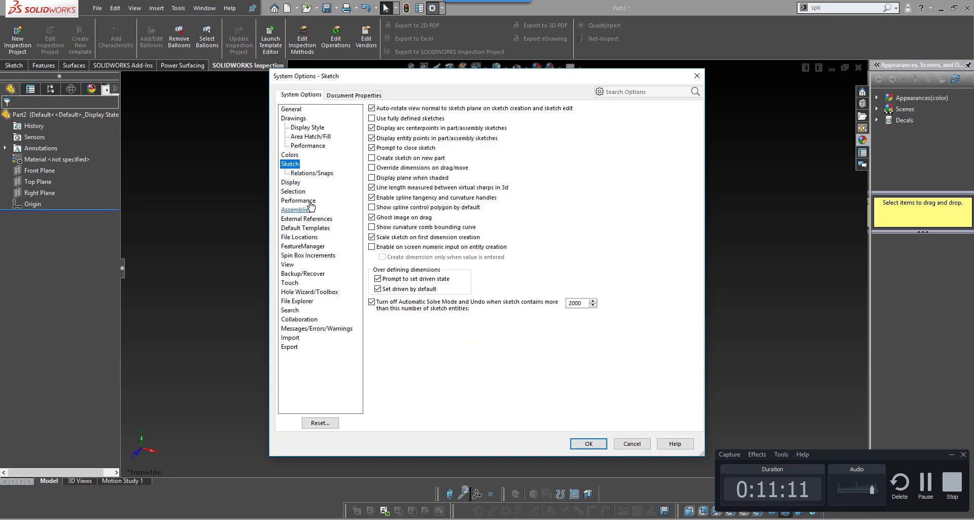
{"action": "left_click", "coordinate": [338, 96]}
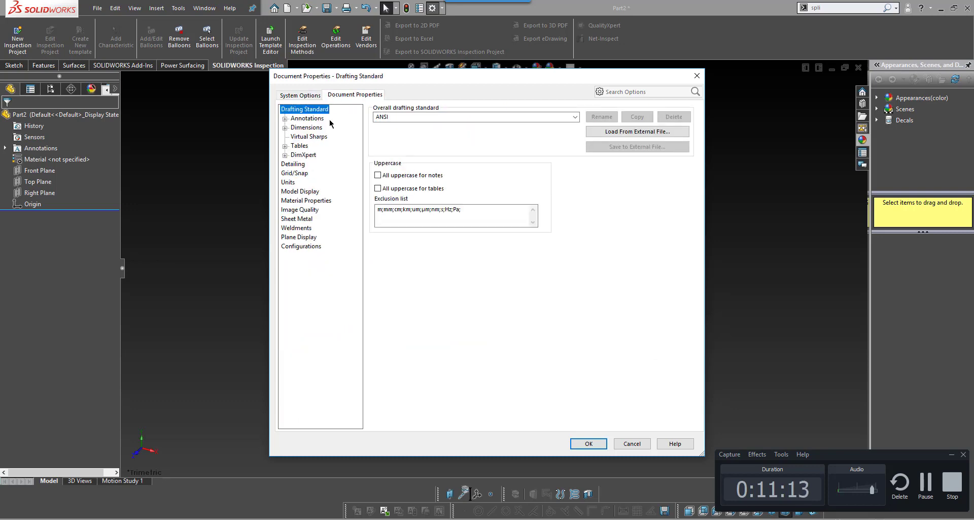
Examine the color scheme entries for sketch states, shaded contours and minor grid lines in the system Colors options, and cancel the dialog
{"action": "left_click", "coordinate": [307, 97]}
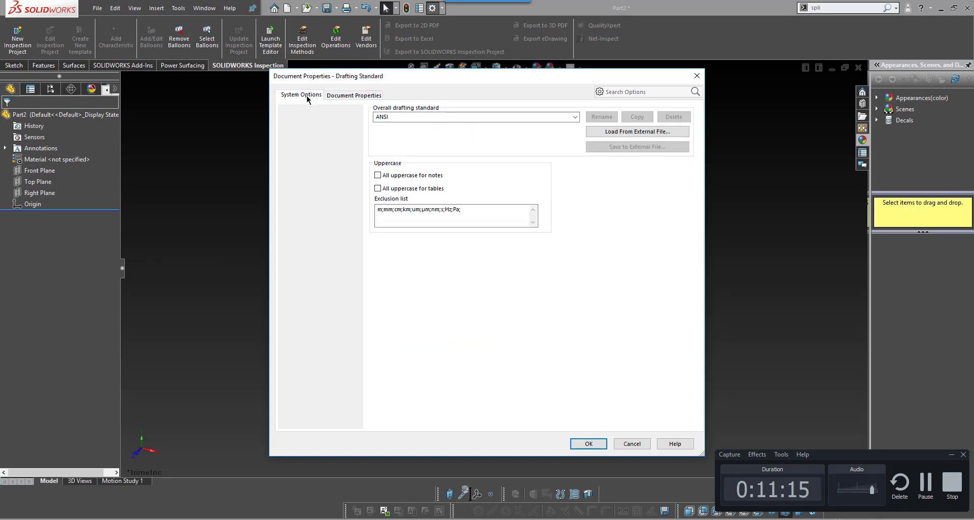
{"action": "left_click", "coordinate": [290, 154]}
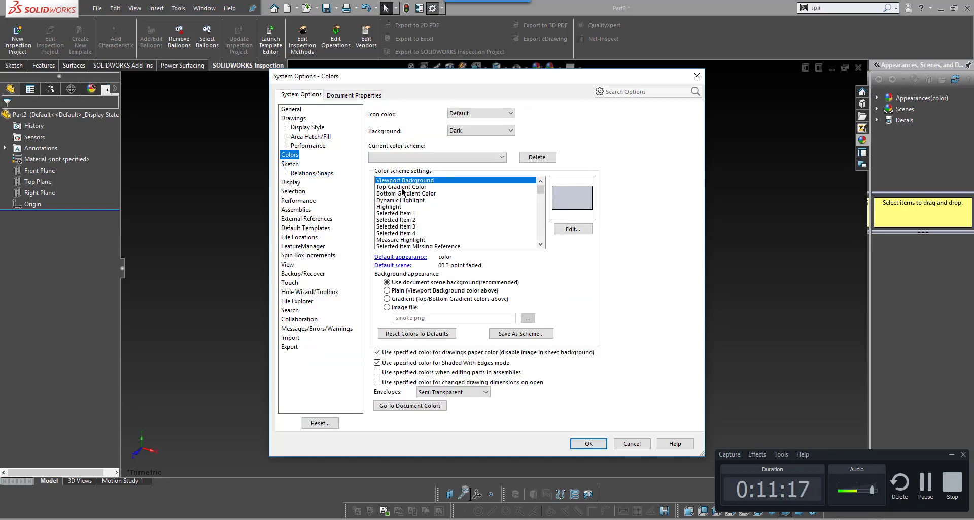
{"action": "scroll", "coordinate": [409, 224], "scroll_direction": "down", "scroll_amount": 8}
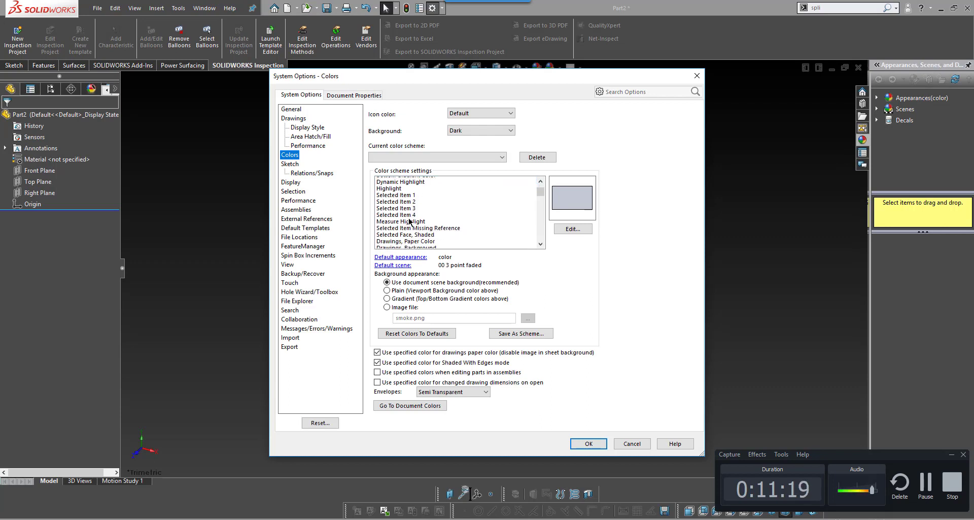
{"action": "scroll", "coordinate": [410, 222], "scroll_direction": "down", "scroll_amount": 3}
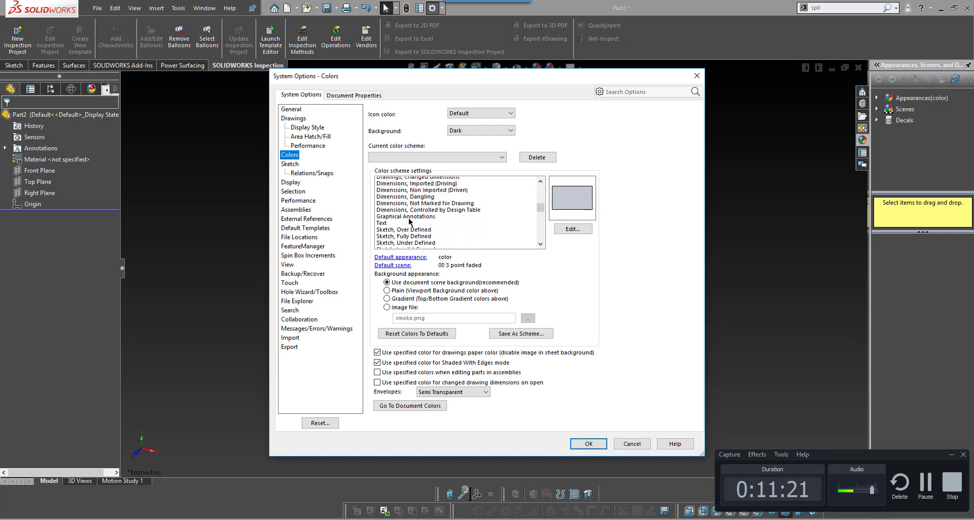
{"action": "left_click", "coordinate": [408, 195]}
{"action": "left_click", "coordinate": [408, 200]}
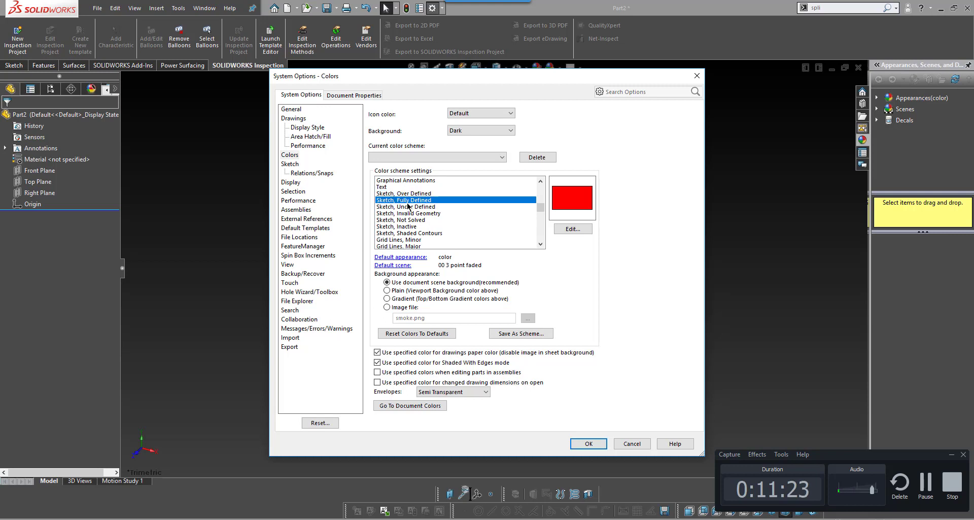
{"action": "left_click", "coordinate": [408, 206]}
{"action": "left_click", "coordinate": [409, 213]}
{"action": "left_click", "coordinate": [408, 219]}
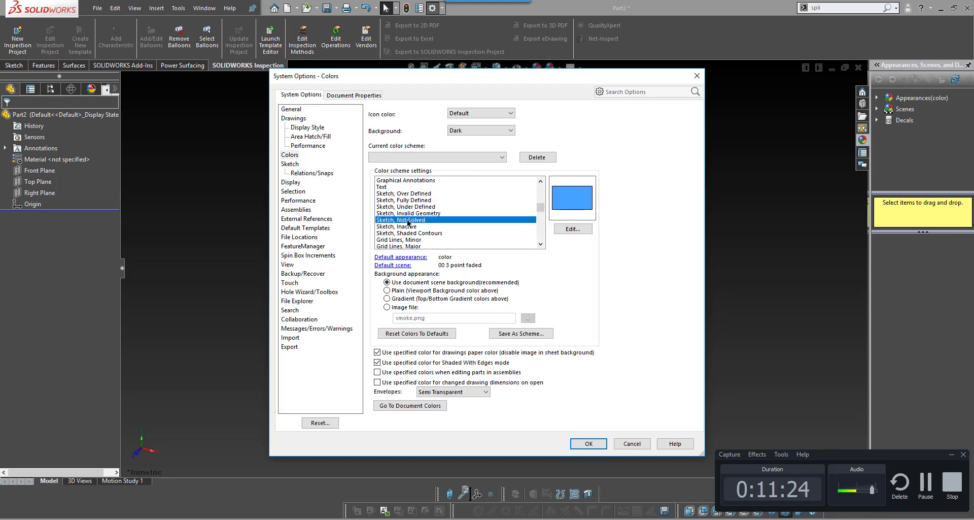
{"action": "left_click", "coordinate": [410, 227]}
{"action": "left_click", "coordinate": [411, 234]}
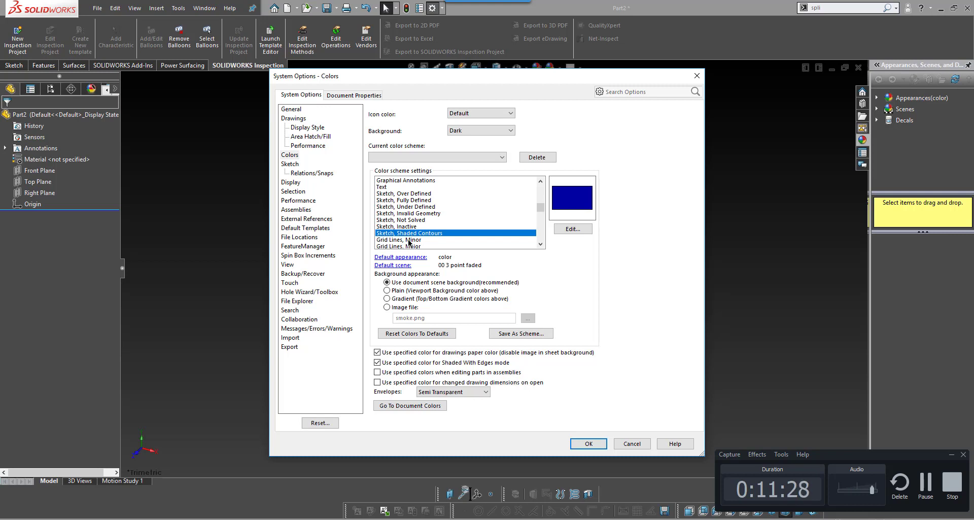
{"action": "left_click", "coordinate": [409, 240]}
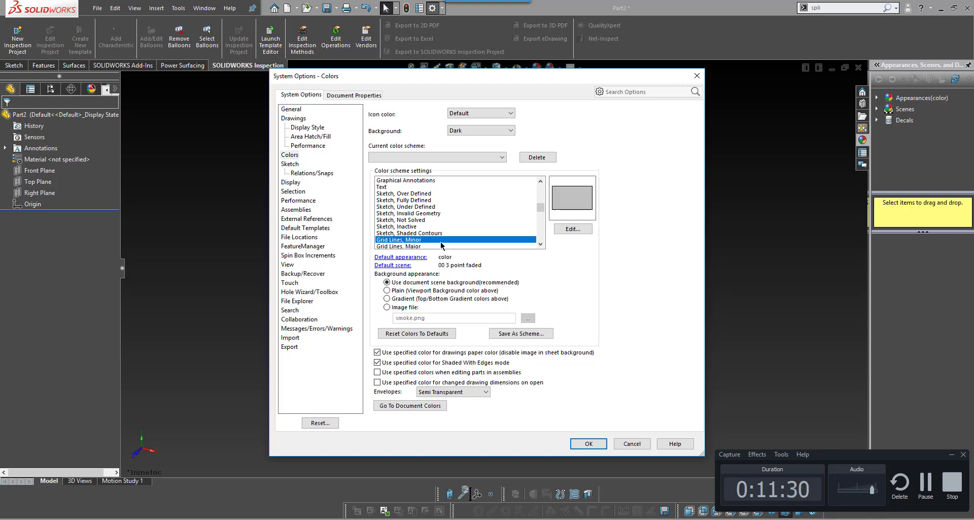
{"action": "scroll", "coordinate": [441, 246], "scroll_direction": "up", "scroll_amount": 3}
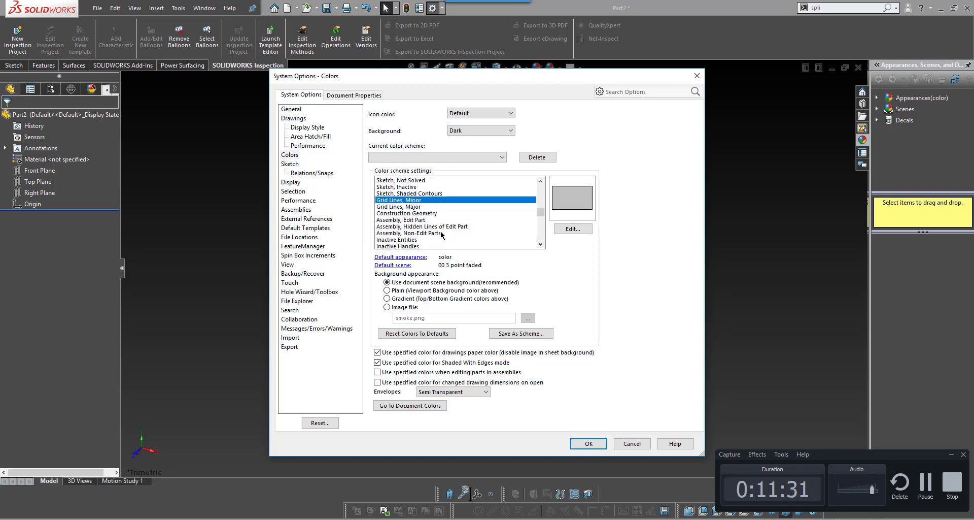
{"action": "left_click", "coordinate": [612, 443]}
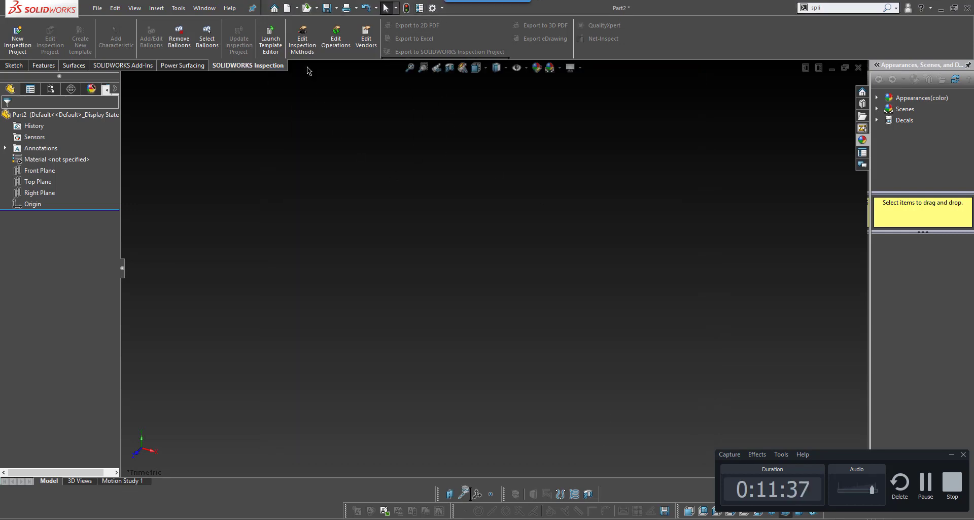
Check the folder used for saving the new part as a Part Templates (*.prtdot) file without saving it
{"action": "left_click", "coordinate": [337, 8]}
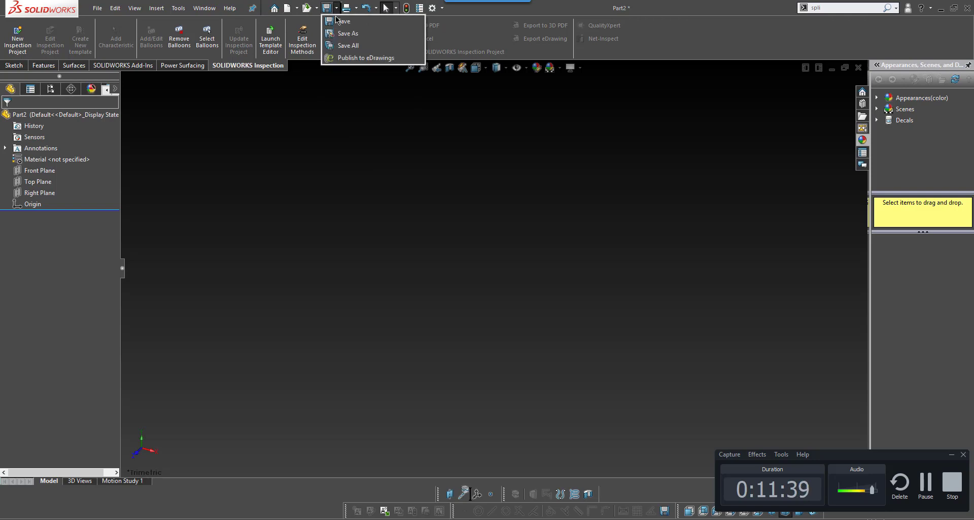
{"action": "left_click", "coordinate": [343, 34]}
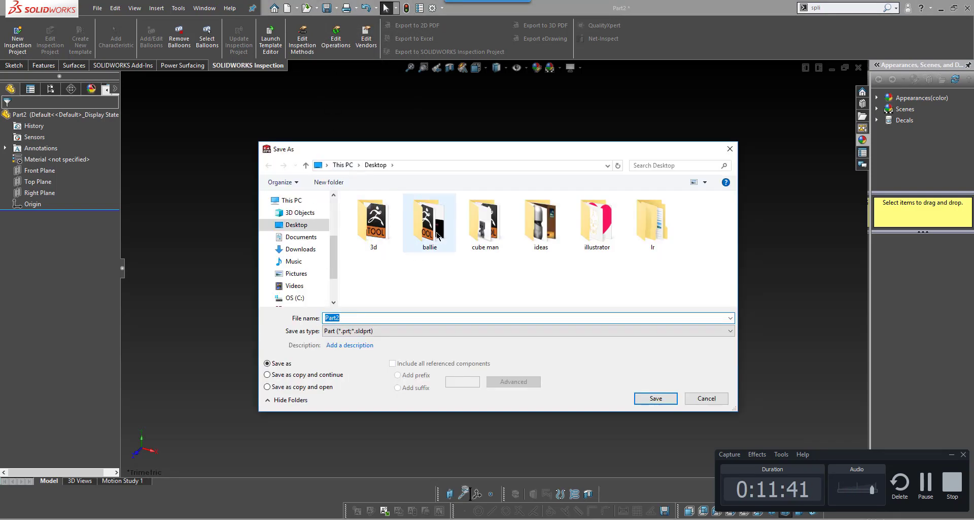
{"action": "left_click", "coordinate": [391, 331]}
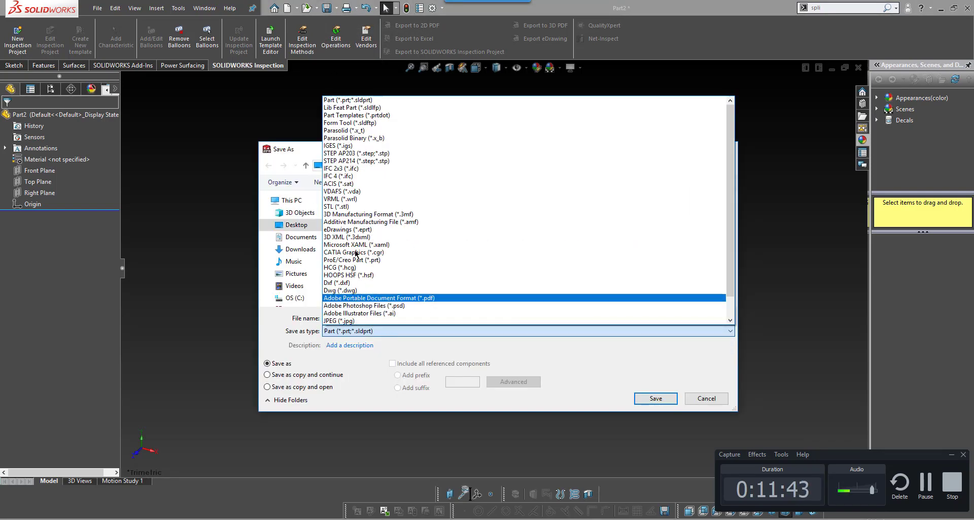
{"action": "left_click", "coordinate": [349, 115]}
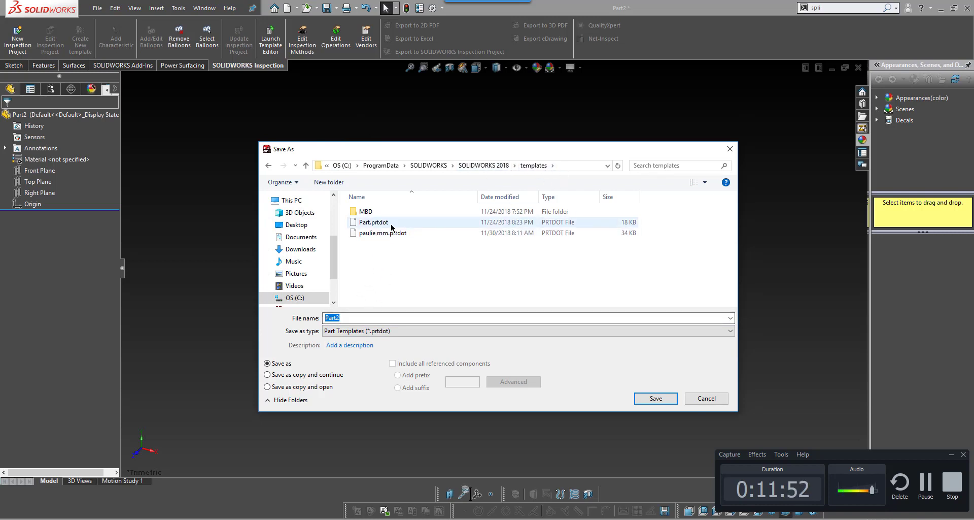
{"action": "left_click", "coordinate": [704, 399]}
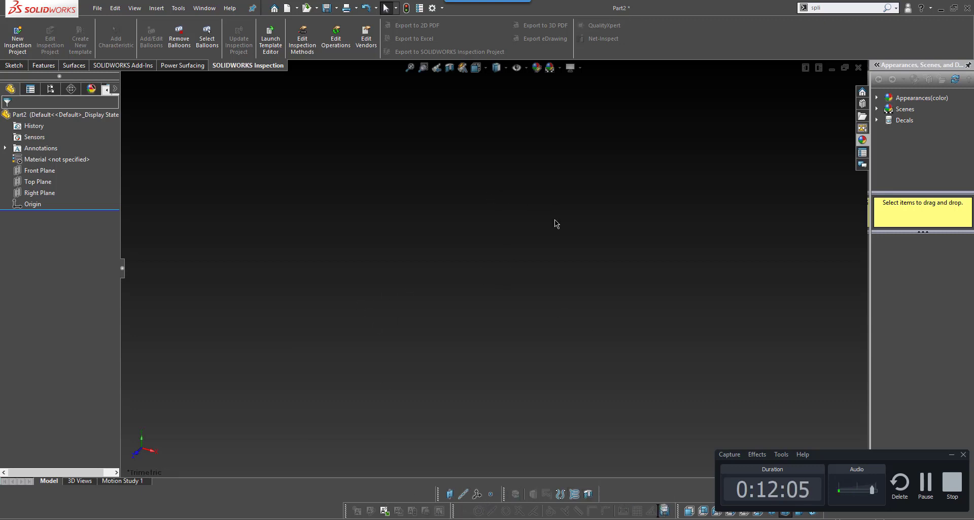
{"action": "right_click_drag", "start_coordinate": [555, 224], "coordinate": [635, 234]}
{"action": "right_click_drag", "start_coordinate": [553, 269], "coordinate": [548, 253]}
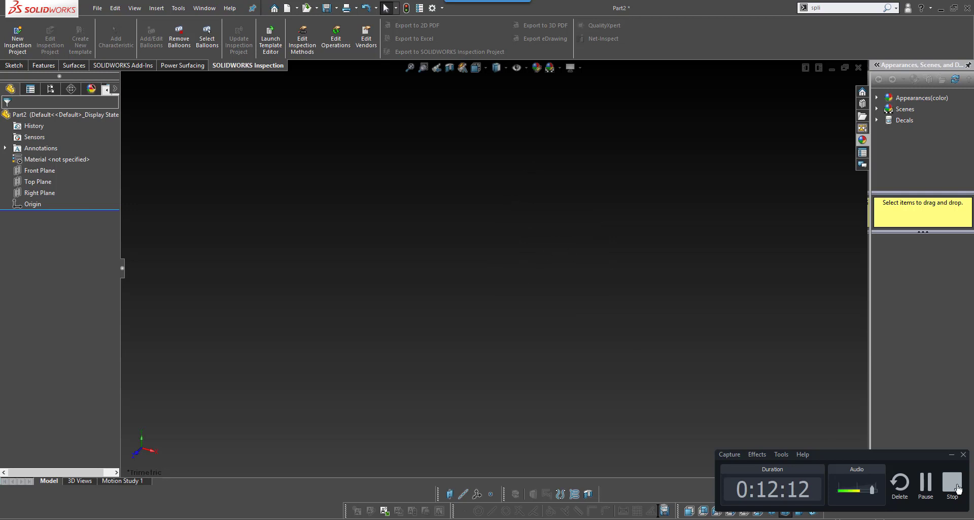